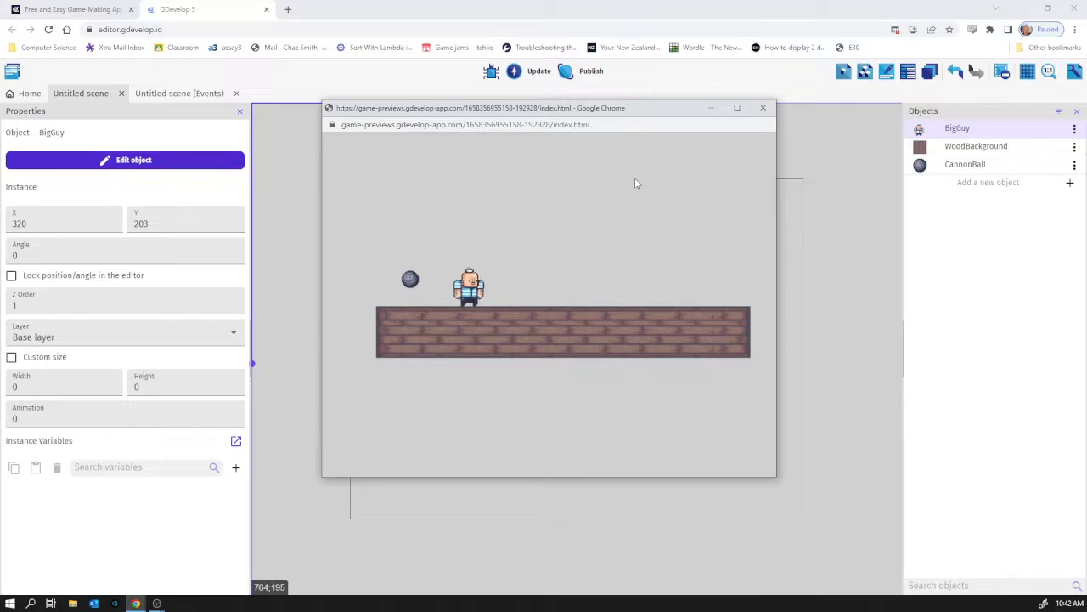
Playtest the running preview by moving and jumping BigGuy along the platform and off its edge, and close the preview.
{"action": "key", "text": "Left"}
{"action": "key", "text": "space"}
{"action": "key", "text": "Right"}
{"action": "key", "text": "Right"}
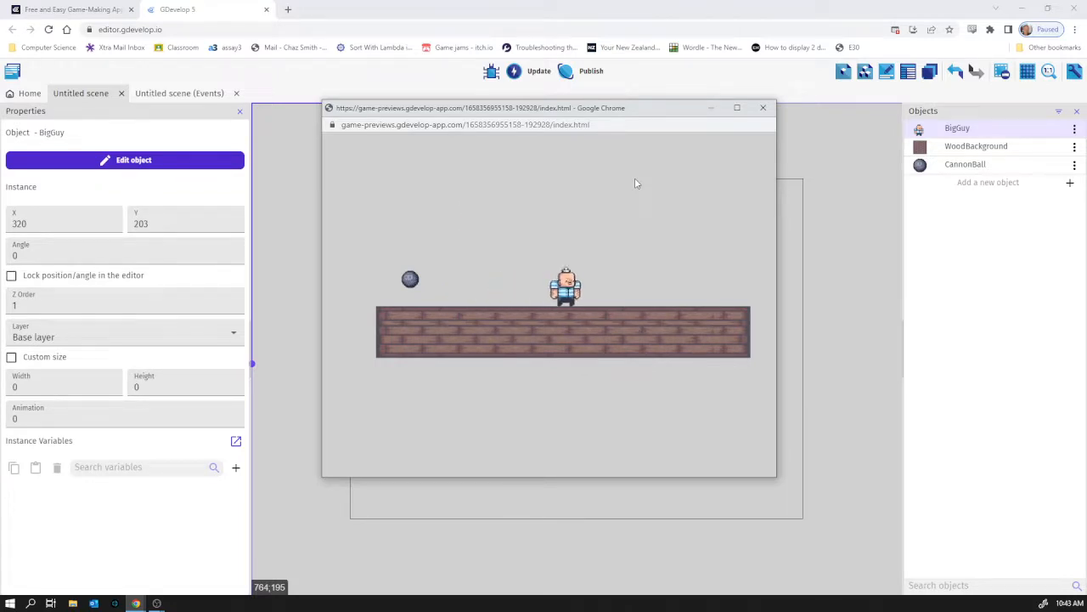
{"action": "key", "text": "space"}
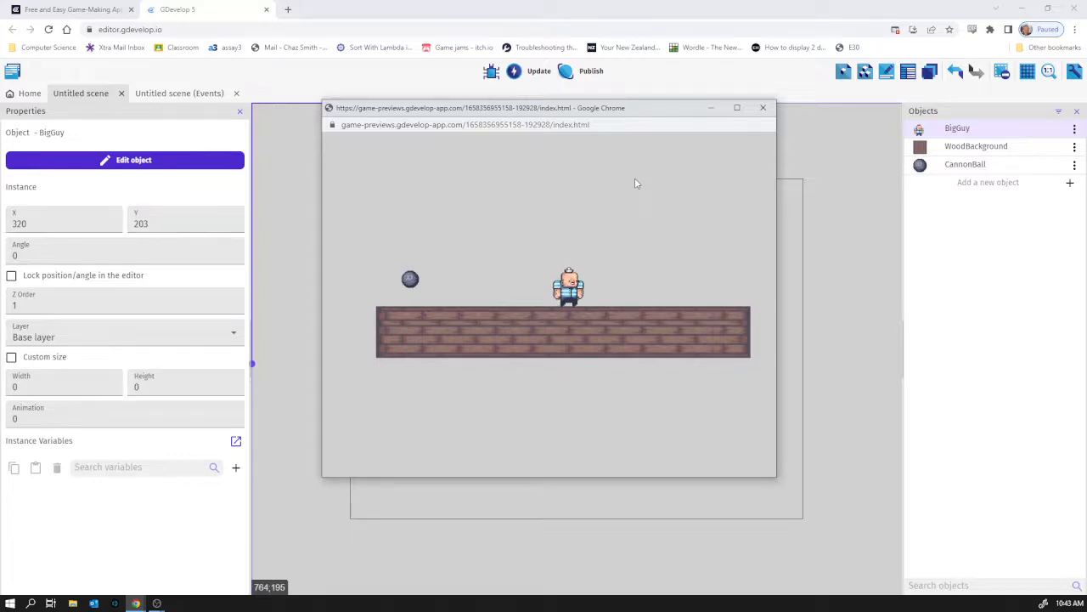
{"action": "key", "text": "Left"}
{"action": "key", "text": "Left"}
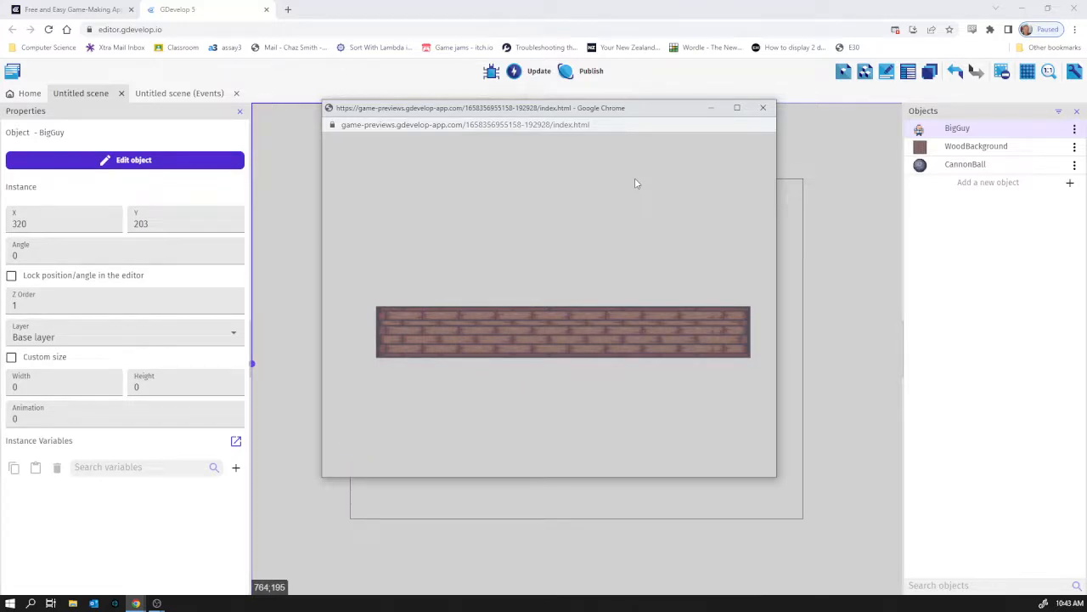
{"action": "left_click", "coordinate": [763, 107]}
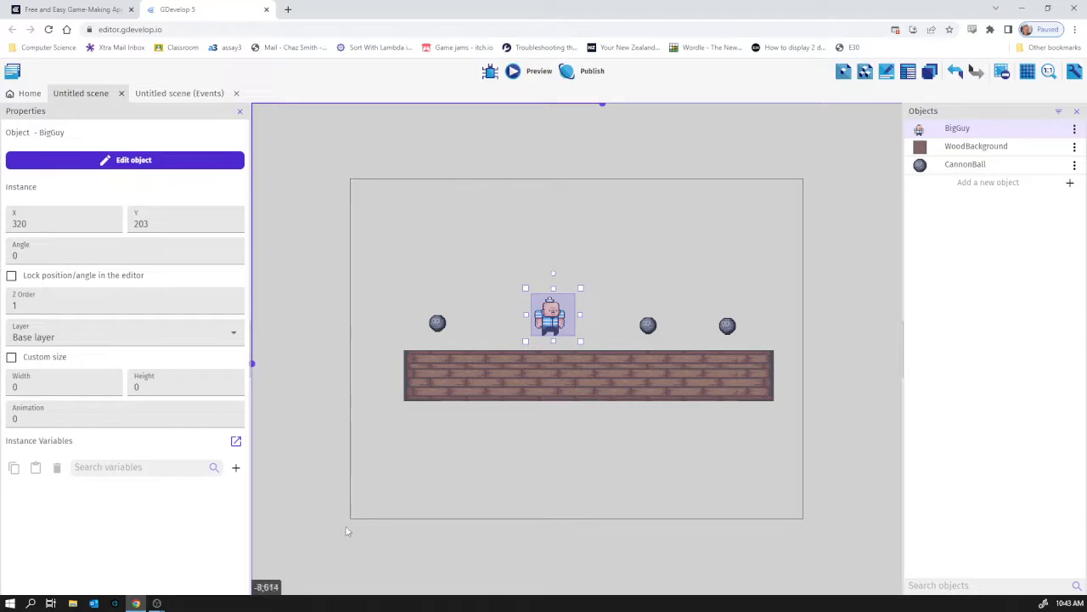
Select BigGuy in the scene to check its starting position, and return to the scene's events.
{"action": "left_click", "coordinate": [804, 519]}
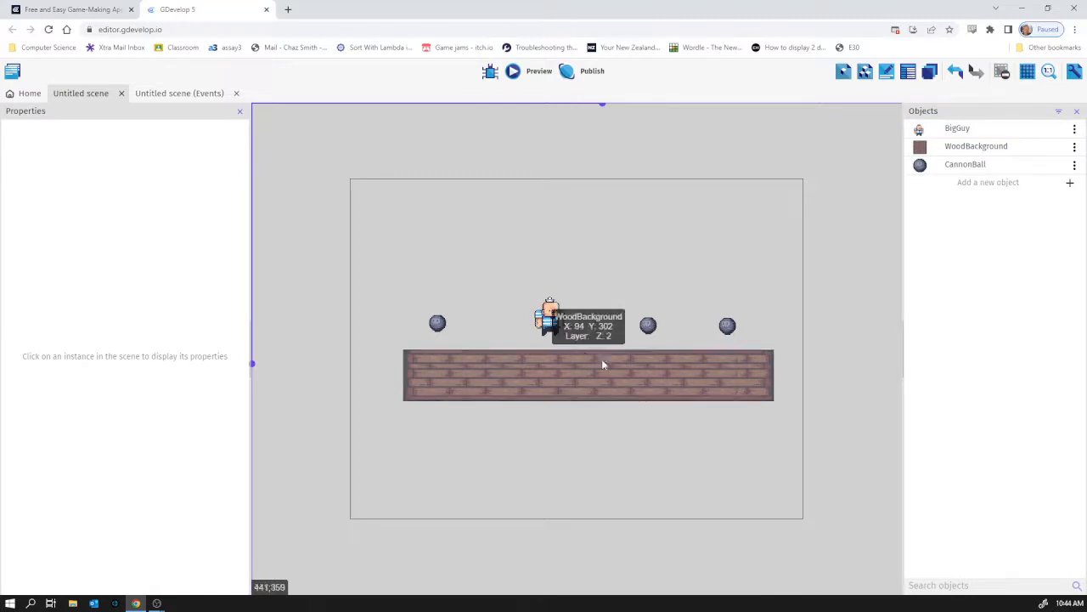
{"action": "left_click", "coordinate": [550, 328]}
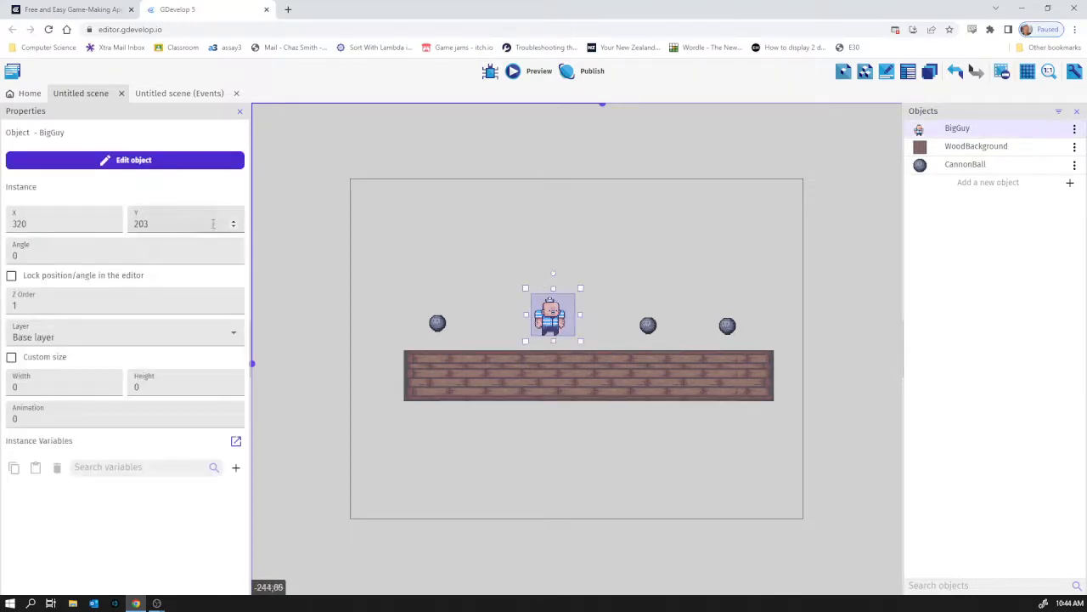
{"action": "left_click", "coordinate": [182, 95]}
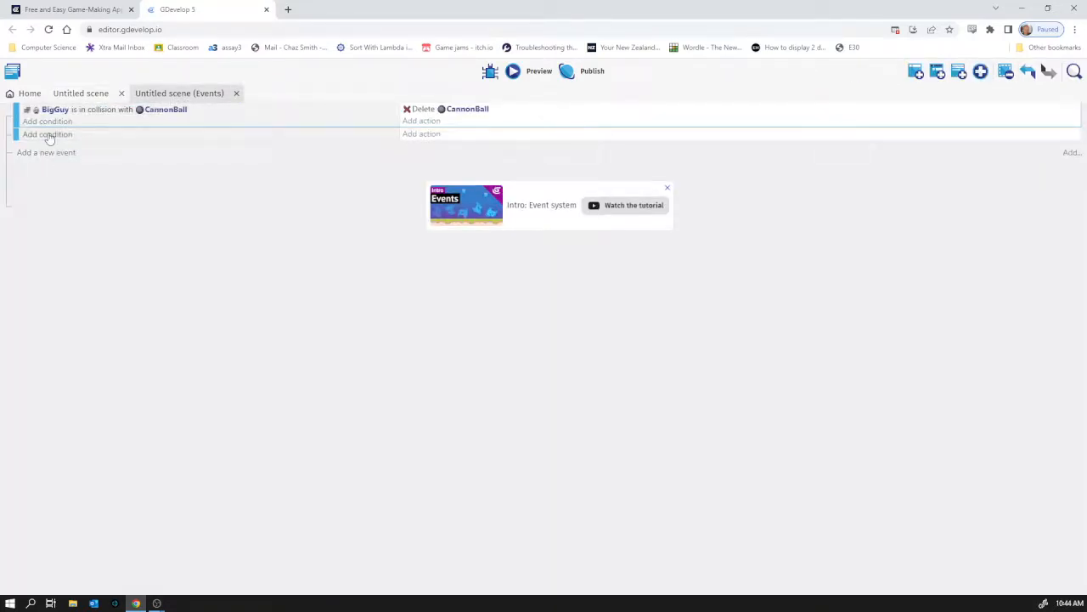
Add a condition to the empty second event that BigGuy's Y position is greater than 600.
{"action": "left_click", "coordinate": [49, 134]}
{"action": "left_click", "coordinate": [99, 128]}
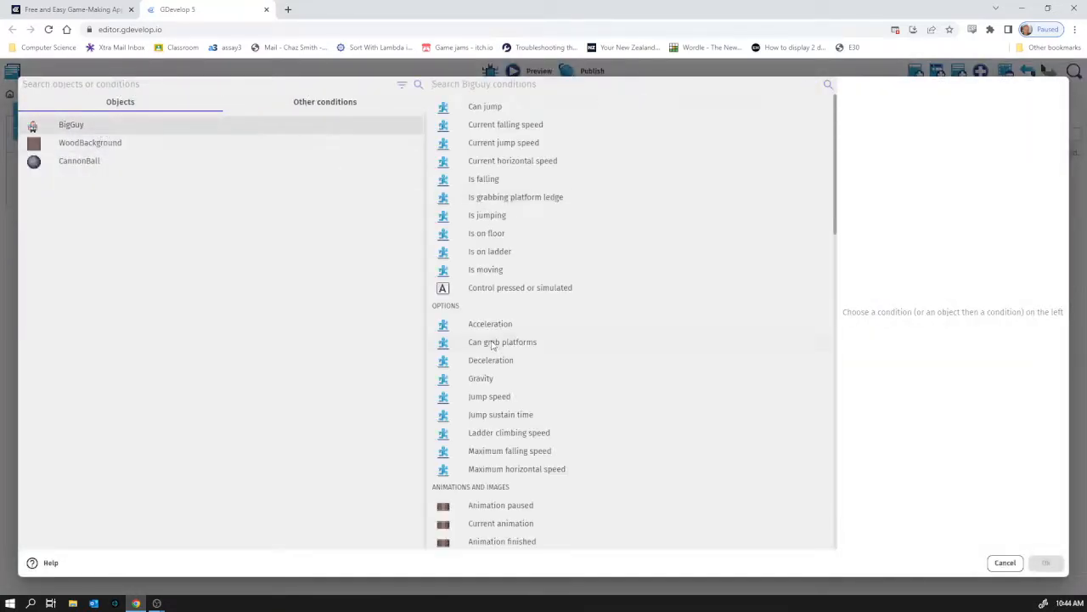
{"action": "scroll", "coordinate": [496, 349], "scroll_direction": "down", "scroll_amount": 3}
{"action": "scroll", "coordinate": [496, 350], "scroll_direction": "down", "scroll_amount": 3}
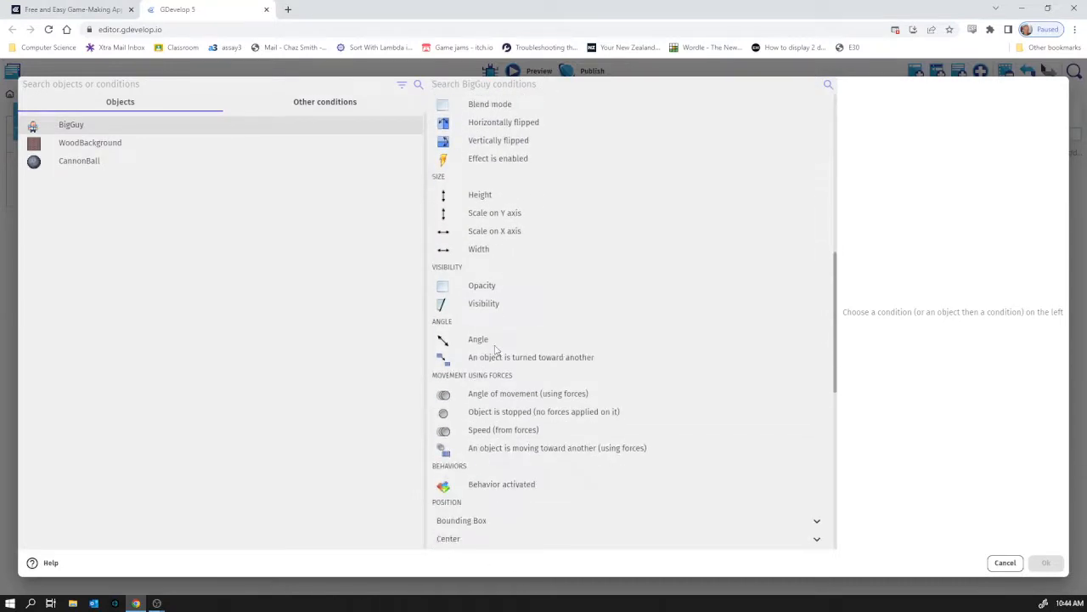
{"action": "scroll", "coordinate": [496, 350], "scroll_direction": "down", "scroll_amount": 2}
{"action": "scroll", "coordinate": [497, 352], "scroll_direction": "down", "scroll_amount": 5}
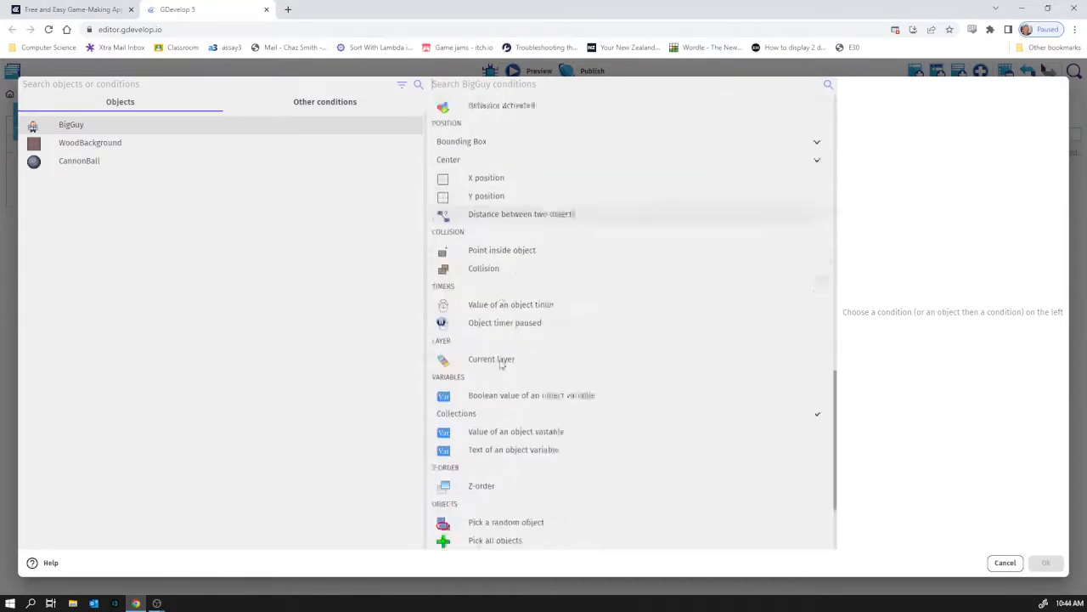
{"action": "scroll", "coordinate": [500, 363], "scroll_direction": "up", "scroll_amount": 3}
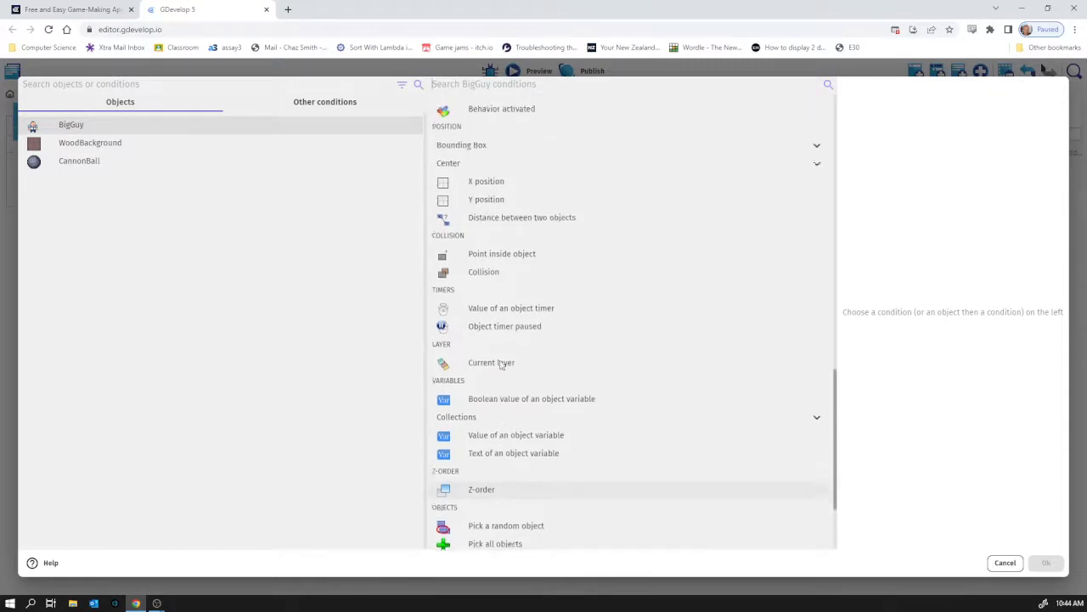
{"action": "left_click", "coordinate": [490, 243]}
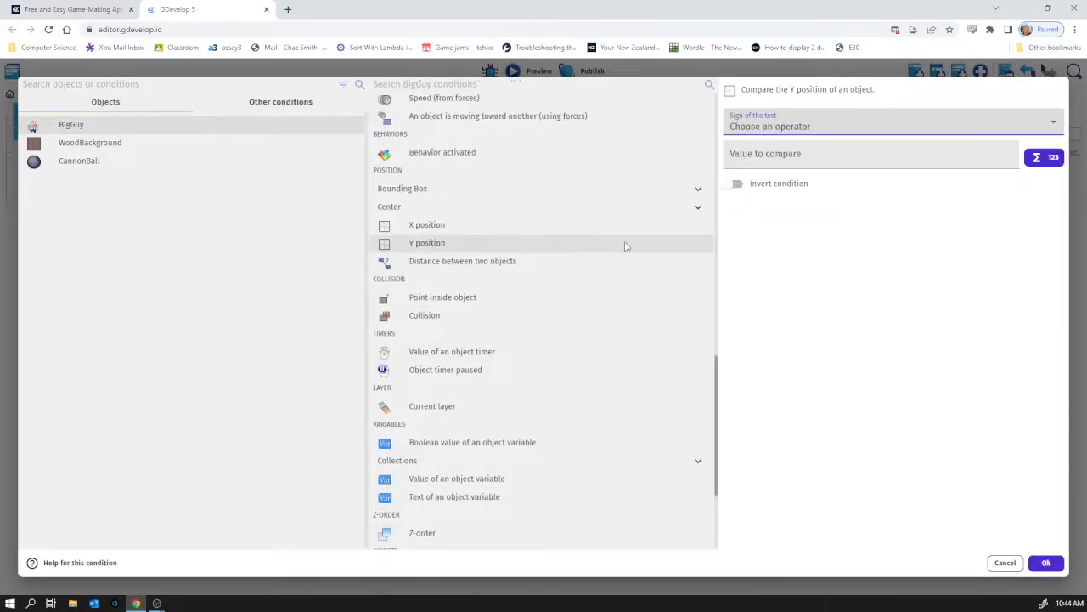
{"action": "left_click", "coordinate": [779, 128]}
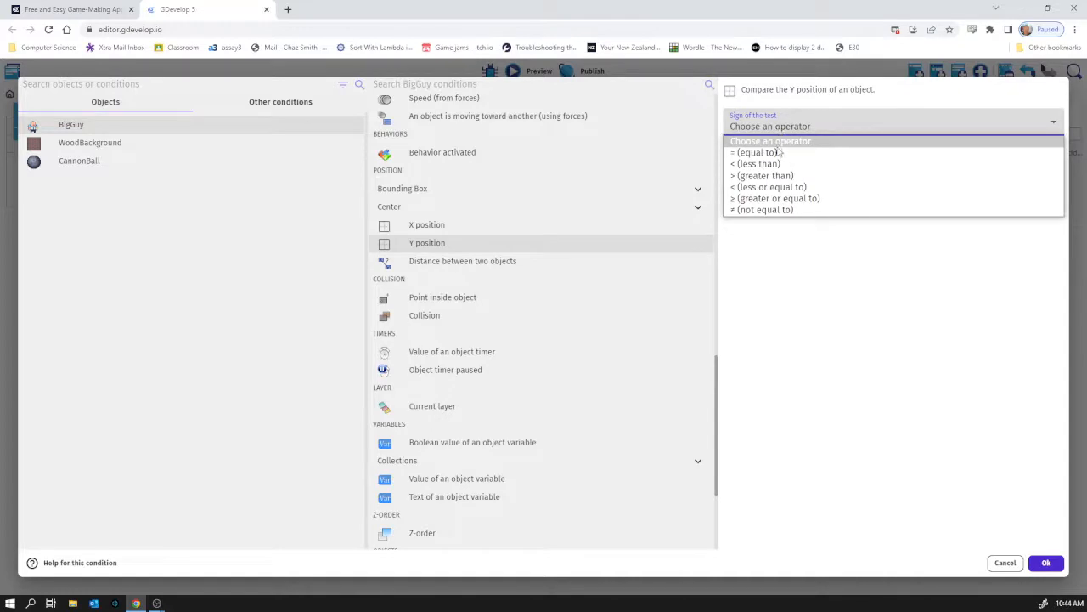
{"action": "left_click", "coordinate": [776, 175]}
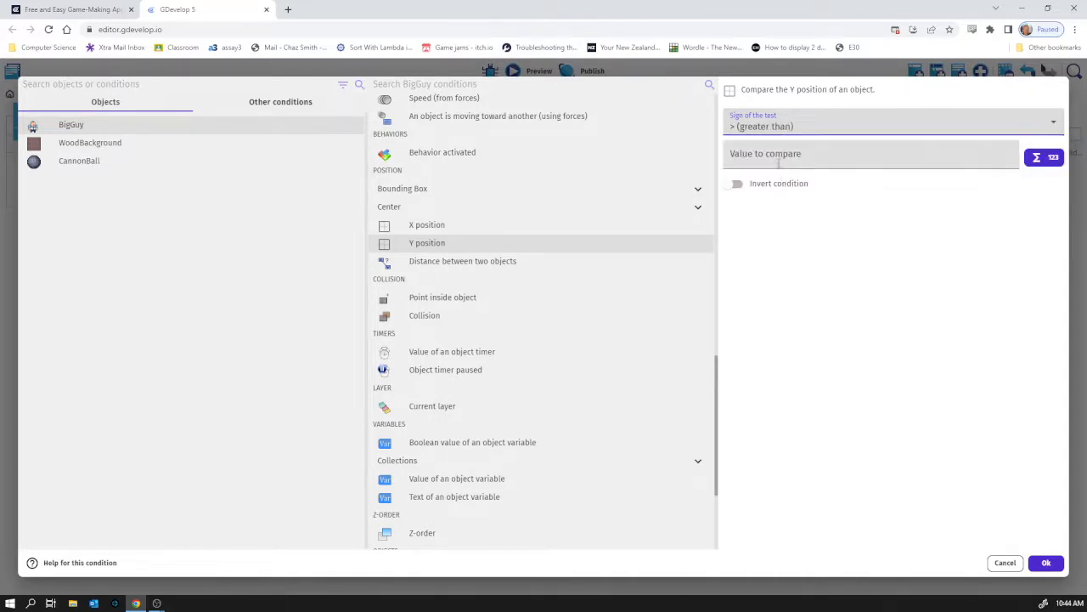
{"action": "left_click", "coordinate": [782, 156]}
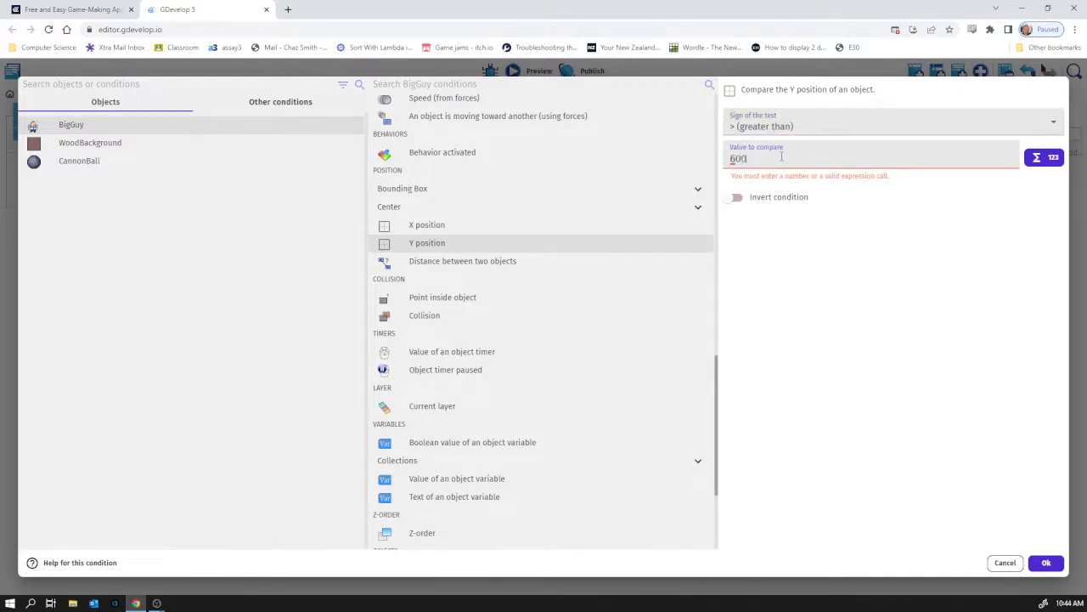
{"action": "left_click", "coordinate": [1046, 563]}
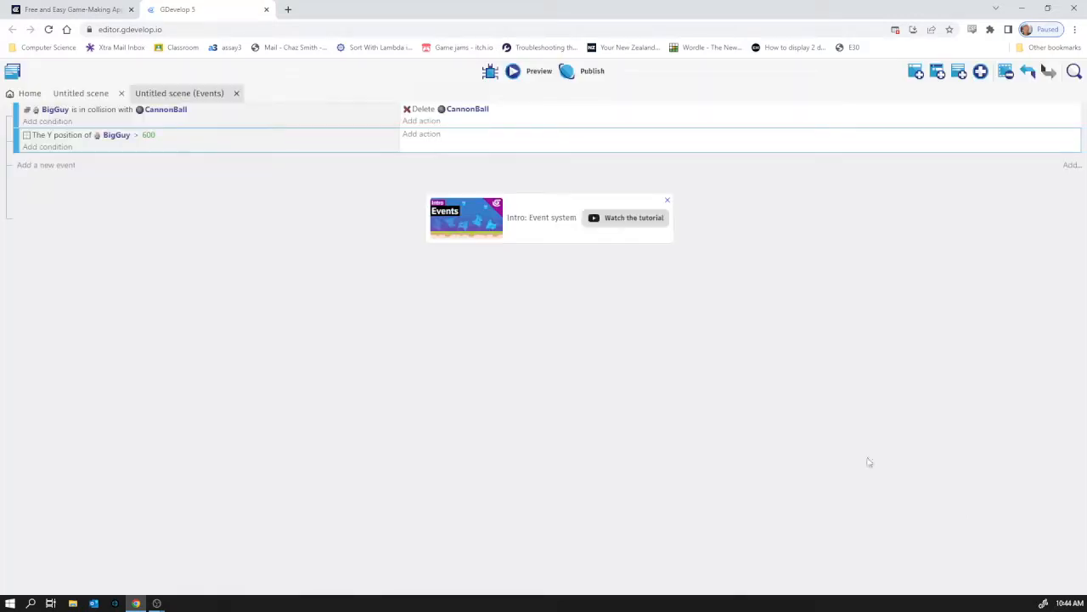
Create a Position action for BigGuy in the second event, with the X position set to 250.
{"action": "left_click", "coordinate": [422, 135]}
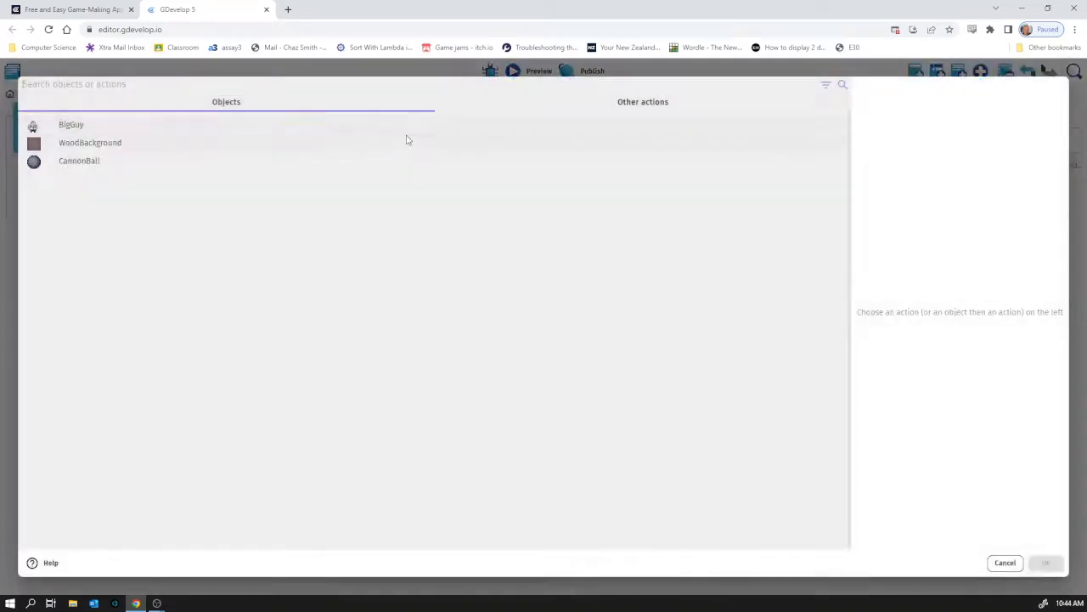
{"action": "left_click", "coordinate": [66, 124]}
{"action": "scroll", "coordinate": [576, 324], "scroll_direction": "down", "scroll_amount": 7}
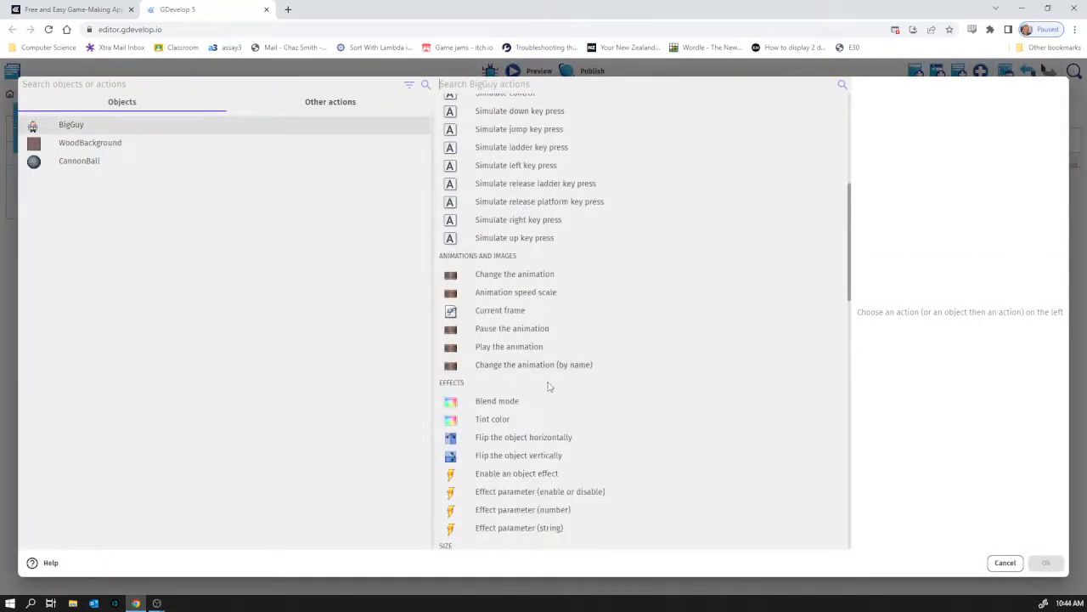
{"action": "scroll", "coordinate": [543, 387], "scroll_direction": "down", "scroll_amount": 5}
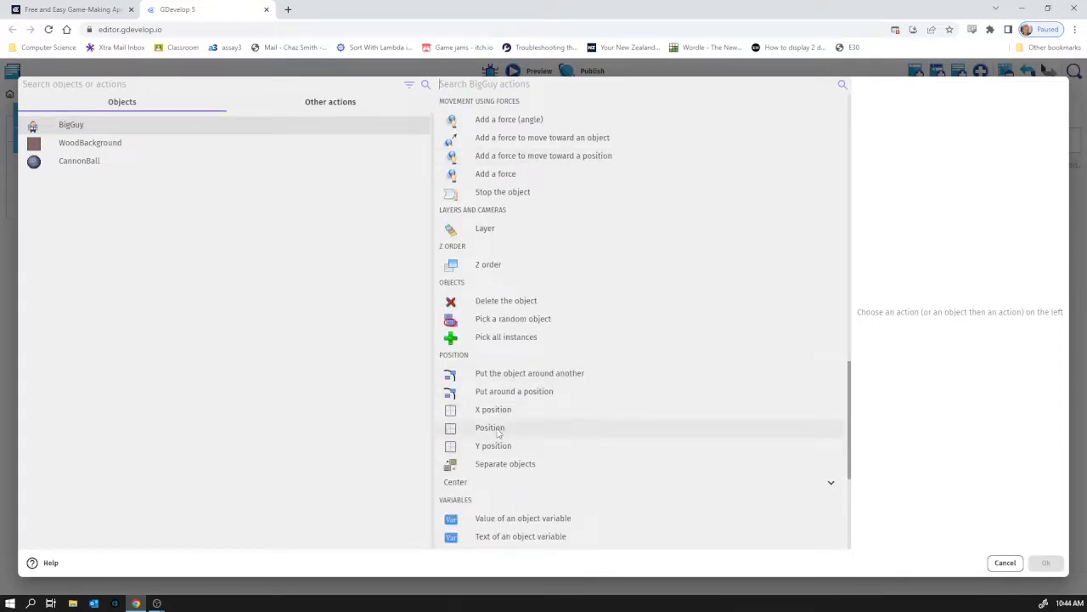
{"action": "left_click", "coordinate": [501, 428]}
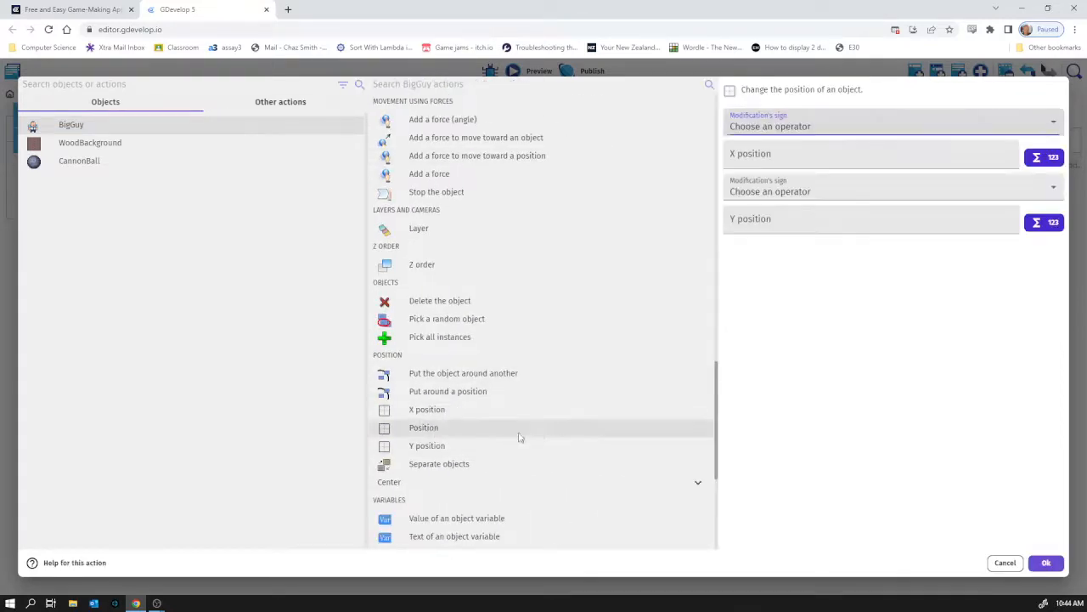
{"action": "left_click", "coordinate": [756, 128]}
{"action": "left_click", "coordinate": [754, 151]}
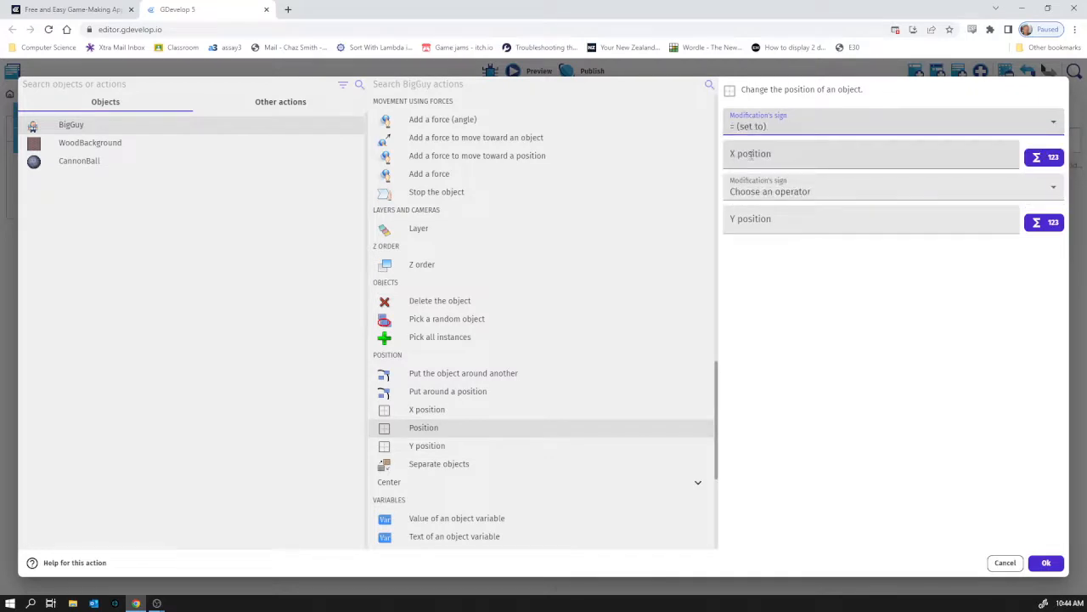
{"action": "left_click", "coordinate": [750, 156]}
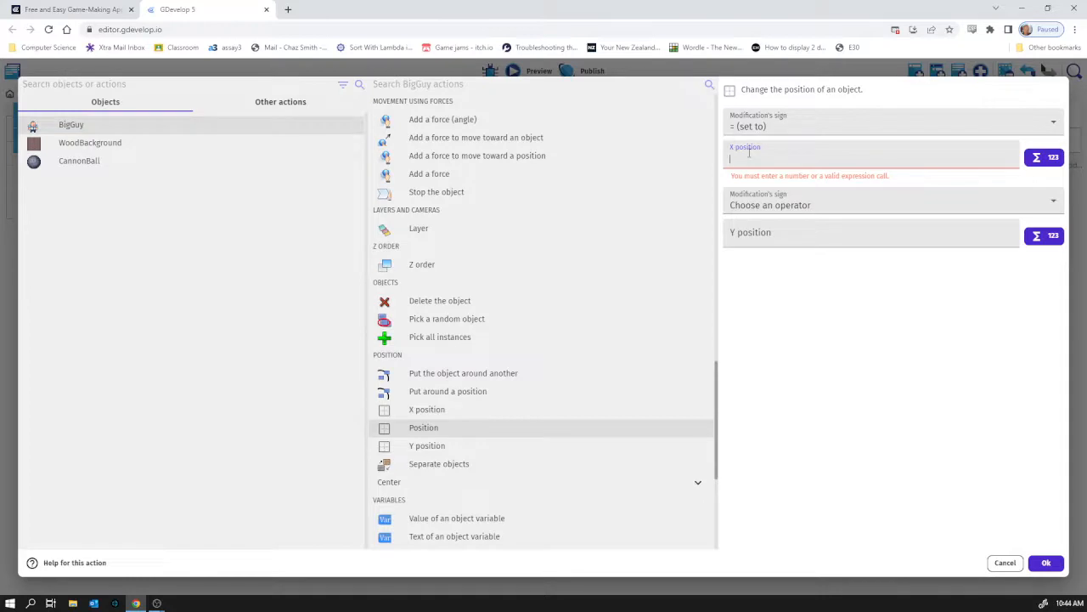
{"action": "type", "text": "250"}
Make the Position action also set BigGuy's Y position to 203, and add it to the event.
{"action": "left_click", "coordinate": [758, 192]}
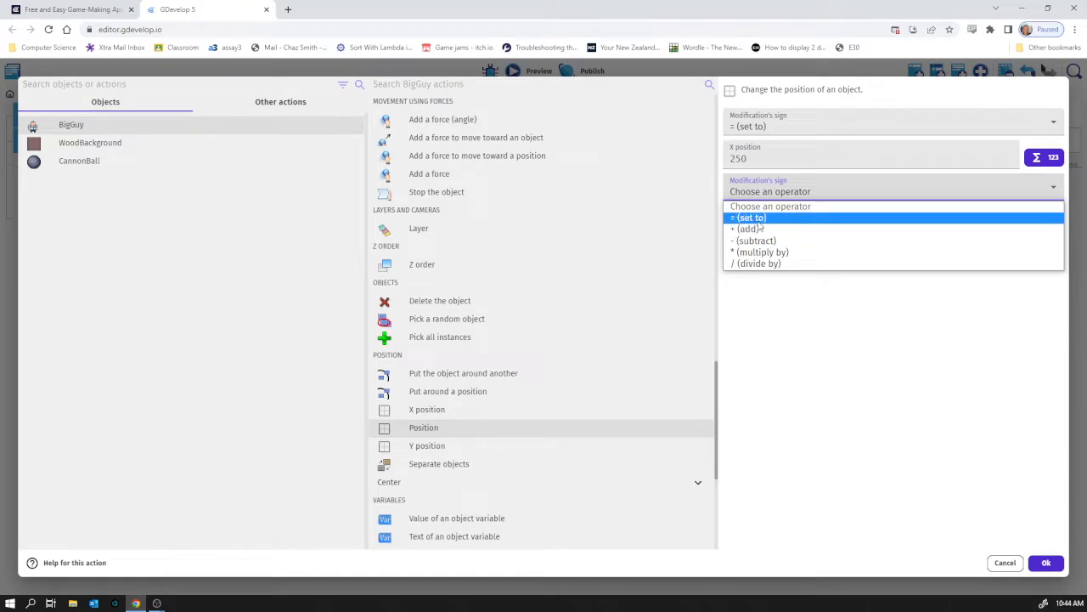
{"action": "left_click", "coordinate": [760, 214]}
{"action": "left_click", "coordinate": [757, 220]}
{"action": "type", "text": "2"}
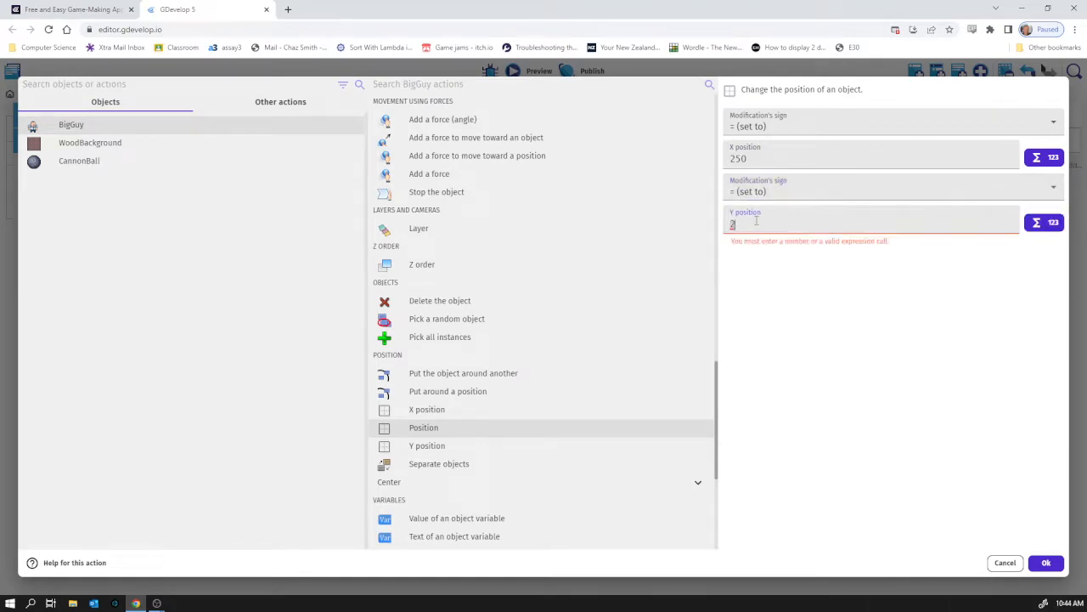
{"action": "type", "text": "03"}
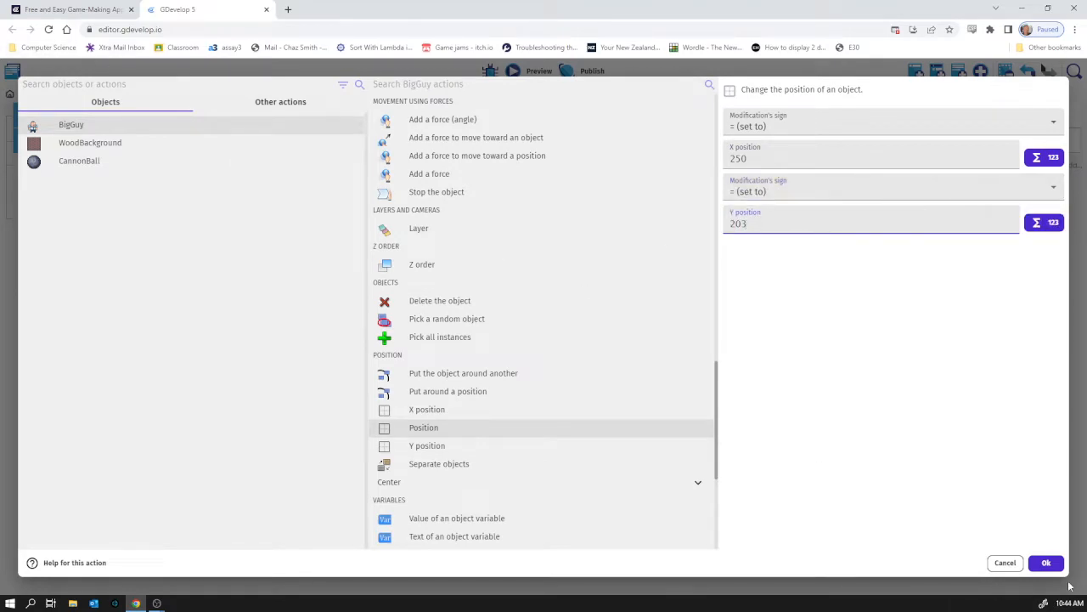
{"action": "left_click", "coordinate": [1046, 562]}
Check BigGuy's starting X in the scene and change the X position in its Position action to 320.
{"action": "left_click", "coordinate": [80, 93]}
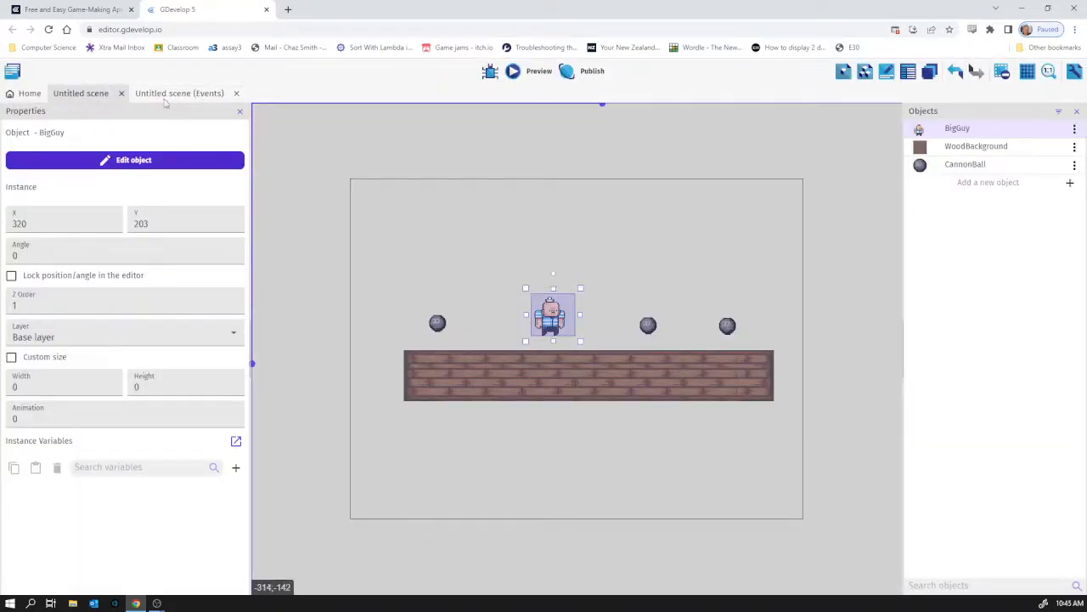
{"action": "left_click", "coordinate": [170, 95]}
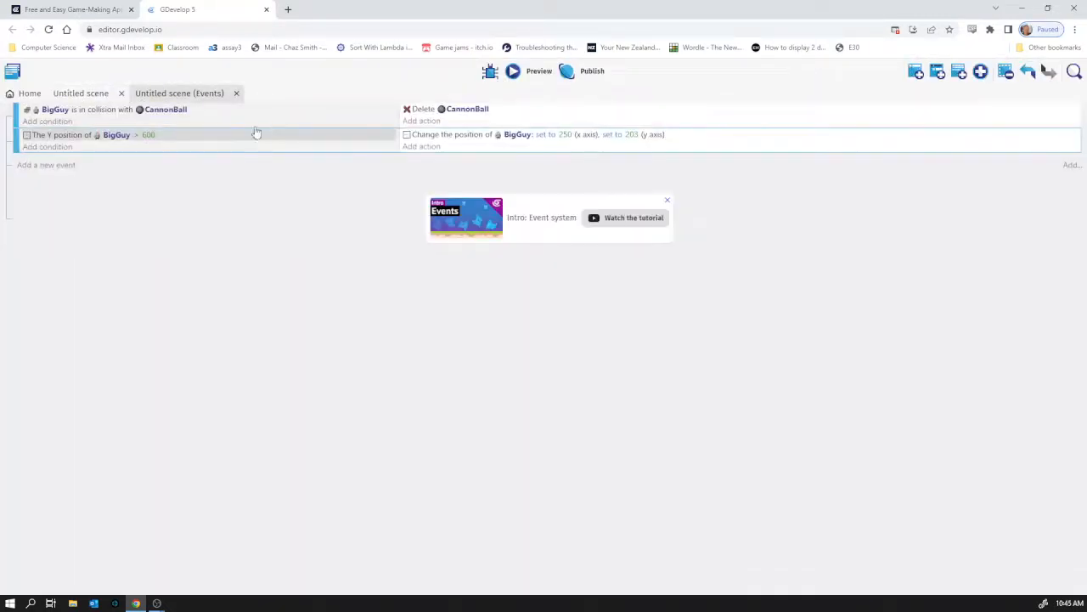
{"action": "left_click", "coordinate": [565, 134]}
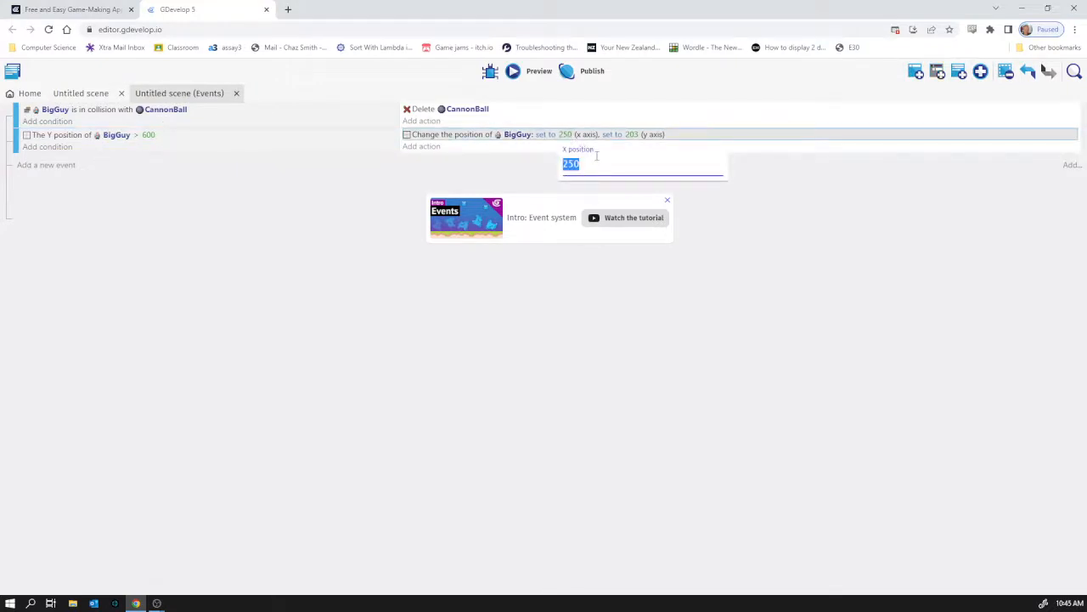
{"action": "type", "text": "320"}
{"action": "left_click", "coordinate": [795, 305]}
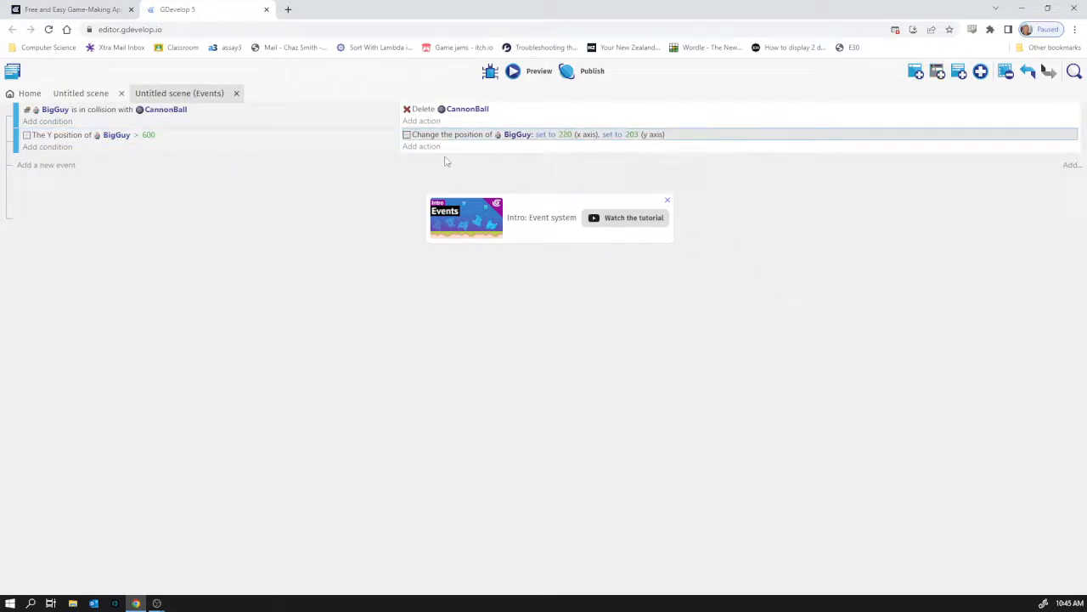
Preview the game, walk BigGuy off the platform's left edge to test the respawn, and close the preview.
{"action": "left_click", "coordinate": [532, 73]}
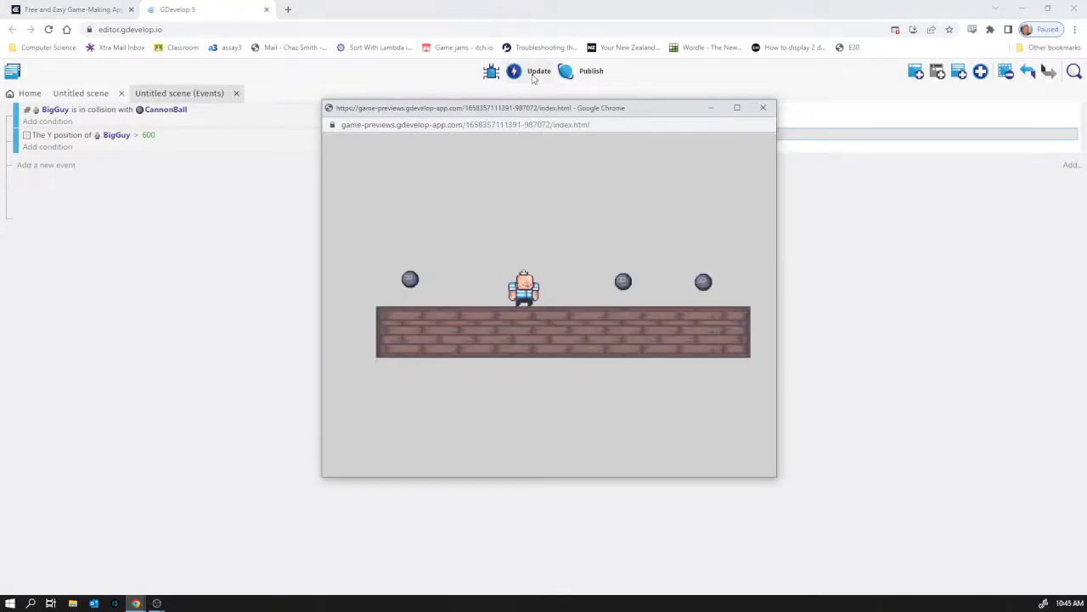
{"action": "key", "text": "Left"}
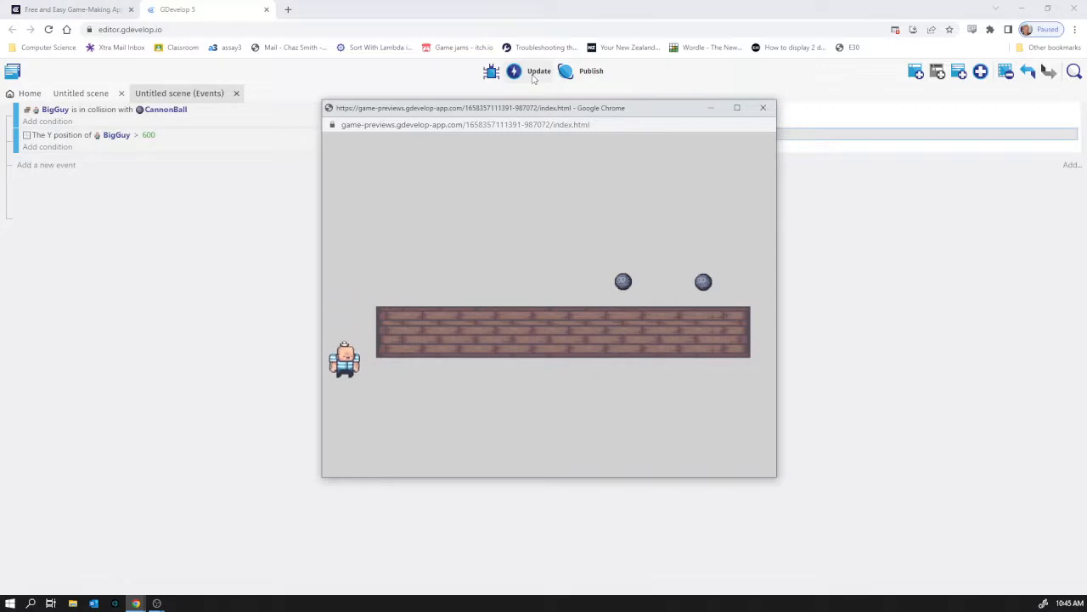
{"action": "key", "text": "Left"}
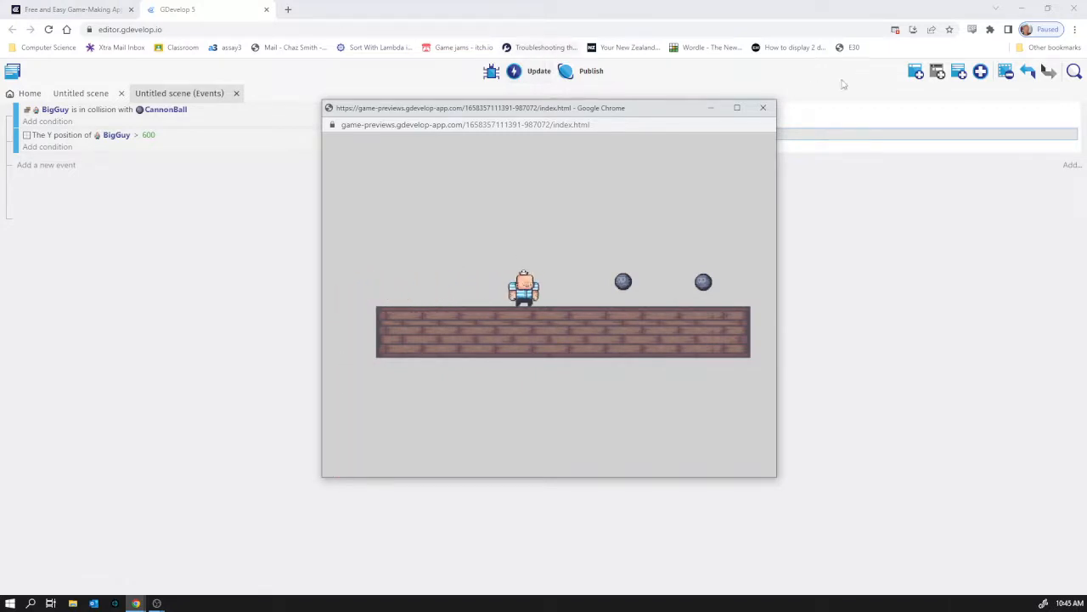
{"action": "left_click", "coordinate": [763, 107]}
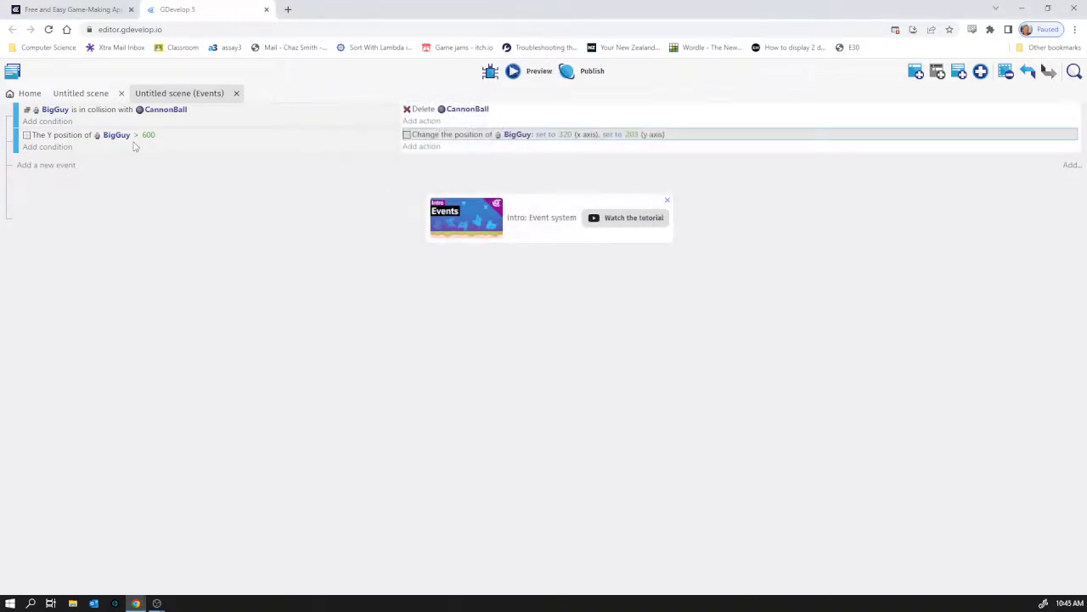
Turn off the default controls in BigGuy's PlatformerObject behavior and apply the change.
{"action": "left_click", "coordinate": [85, 95]}
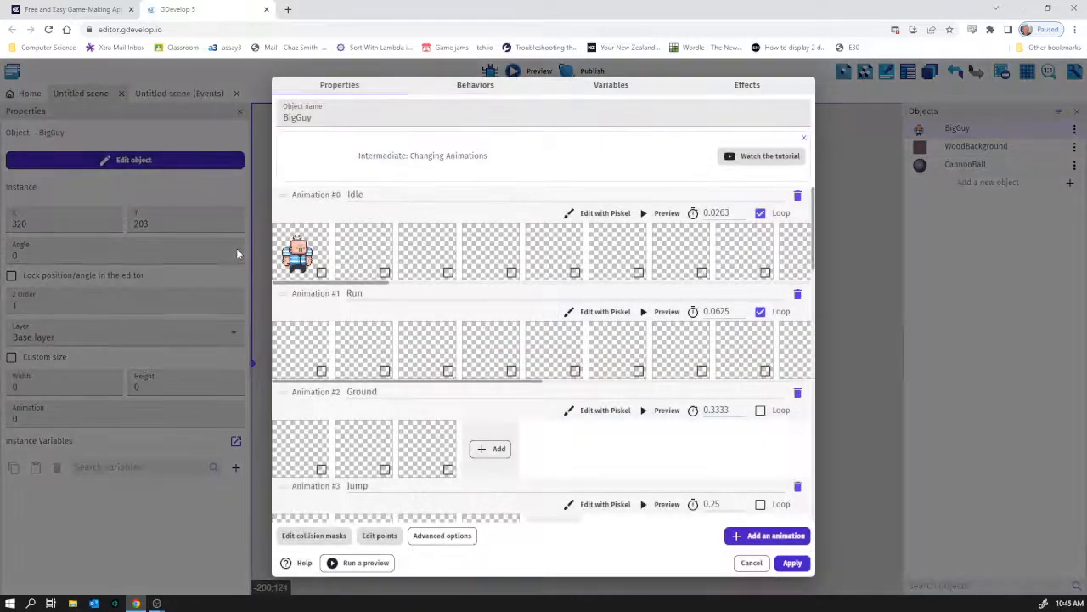
{"action": "left_click", "coordinate": [449, 88]}
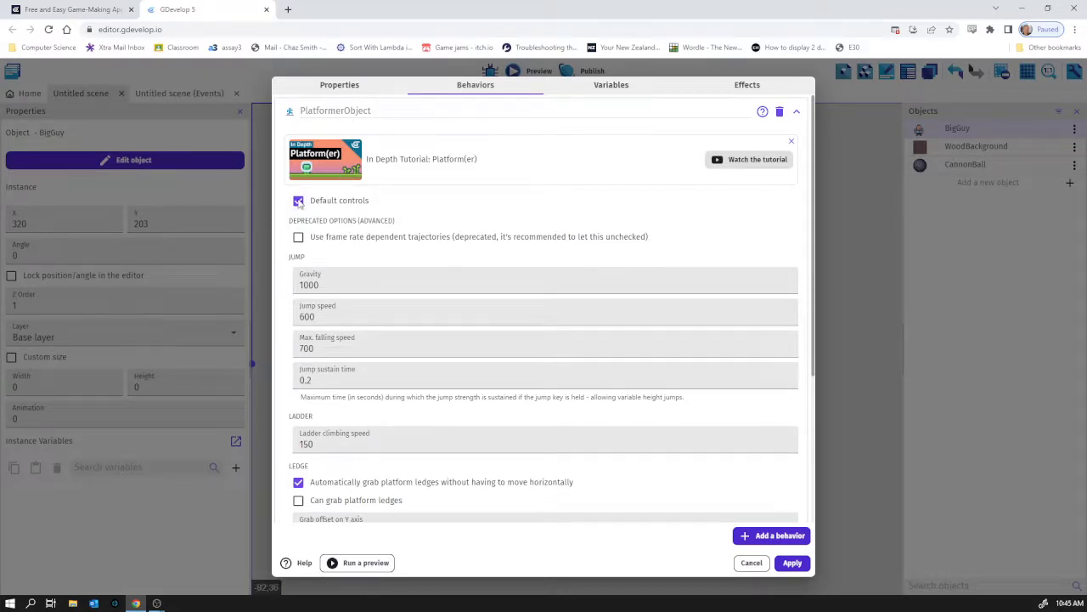
{"action": "scroll", "coordinate": [340, 255], "scroll_direction": "down", "scroll_amount": 3}
{"action": "scroll", "coordinate": [352, 263], "scroll_direction": "up", "scroll_amount": 3}
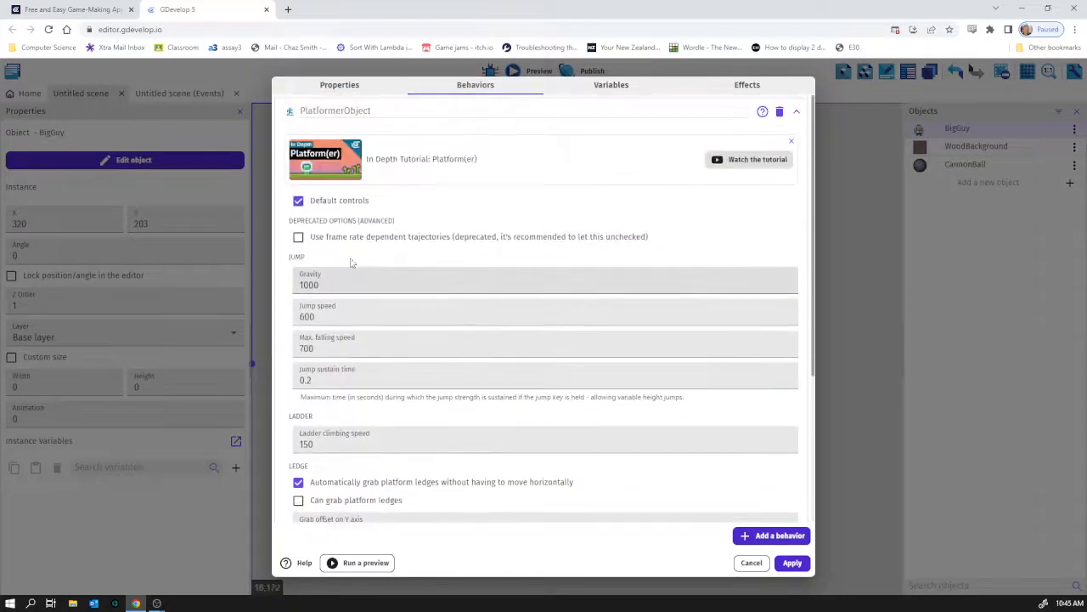
{"action": "left_click", "coordinate": [299, 202]}
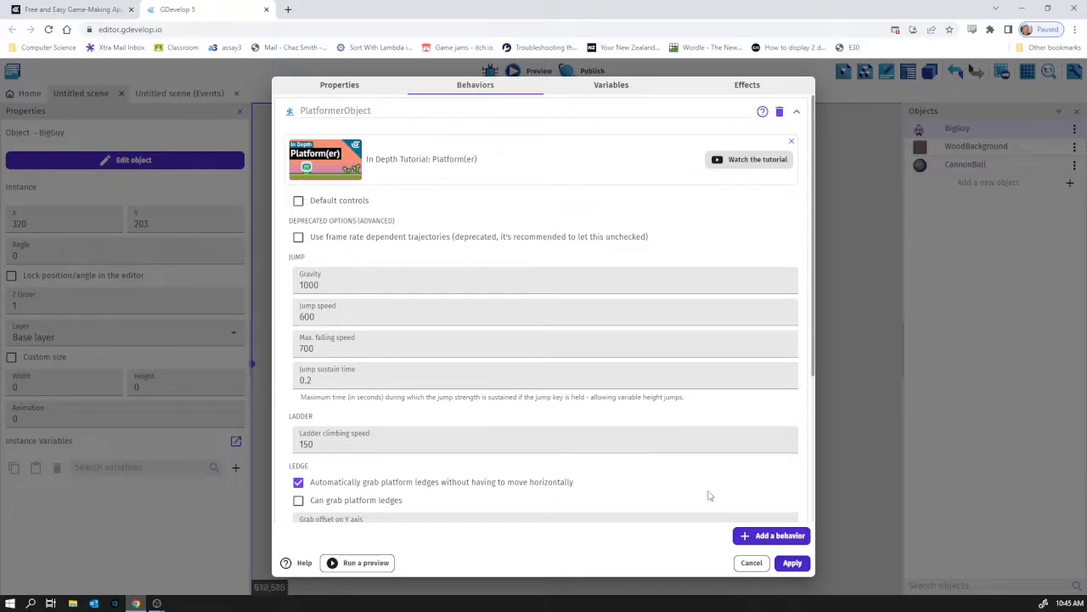
{"action": "left_click", "coordinate": [791, 563]}
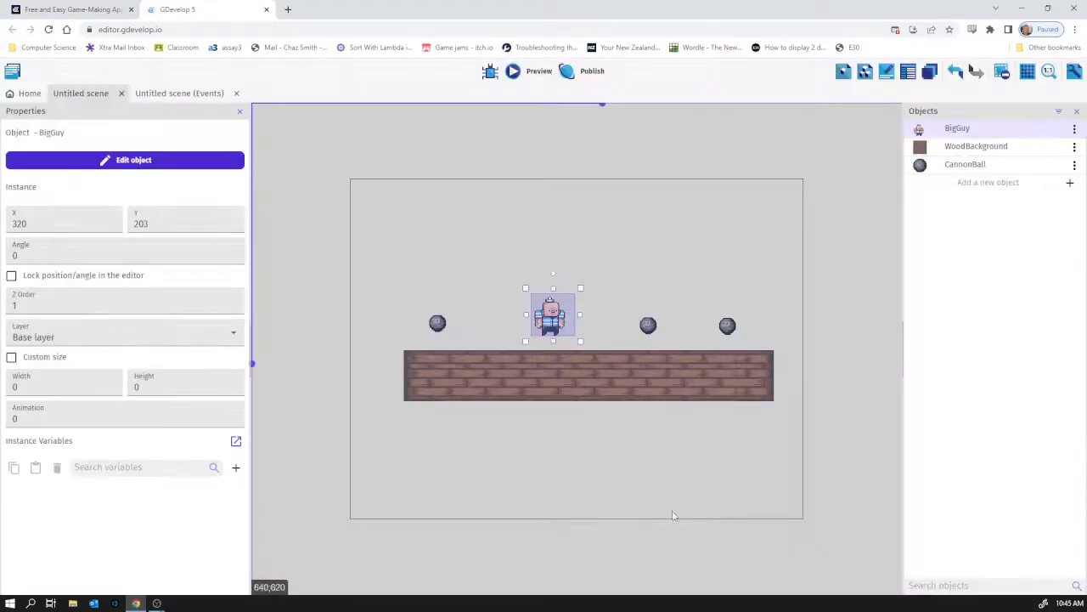
Add a new event to the scene's events with a Key pressed condition for the Left key.
{"action": "left_click", "coordinate": [175, 93]}
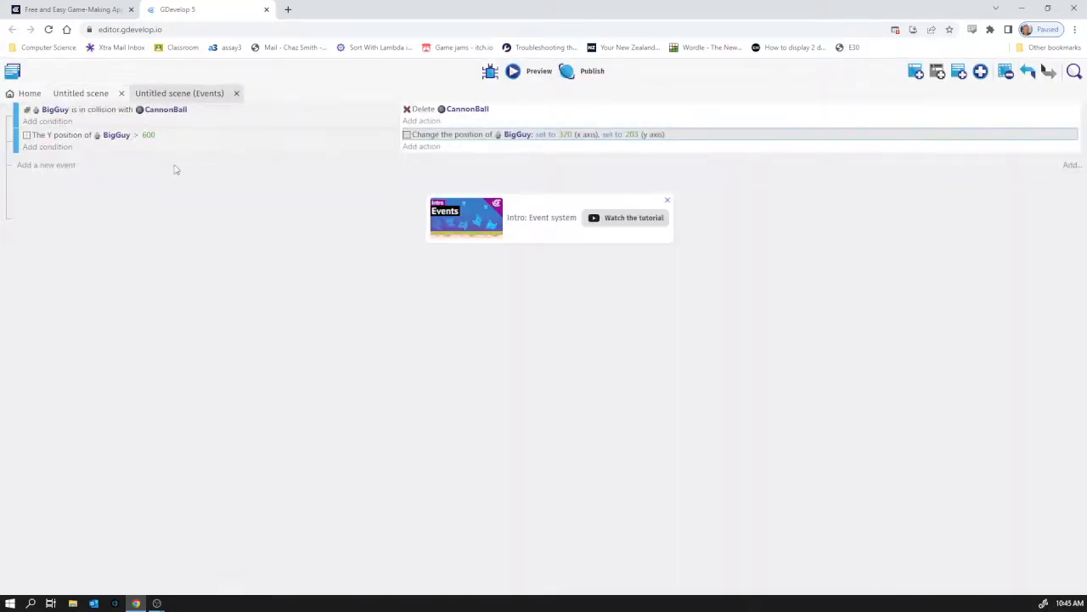
{"action": "left_click", "coordinate": [56, 167]}
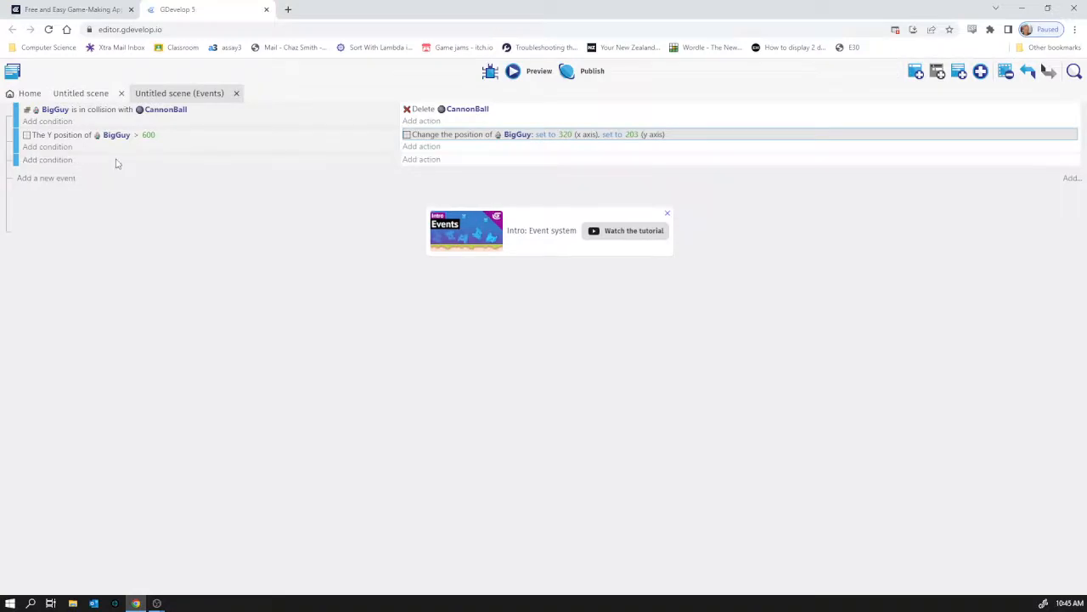
{"action": "left_click", "coordinate": [65, 159]}
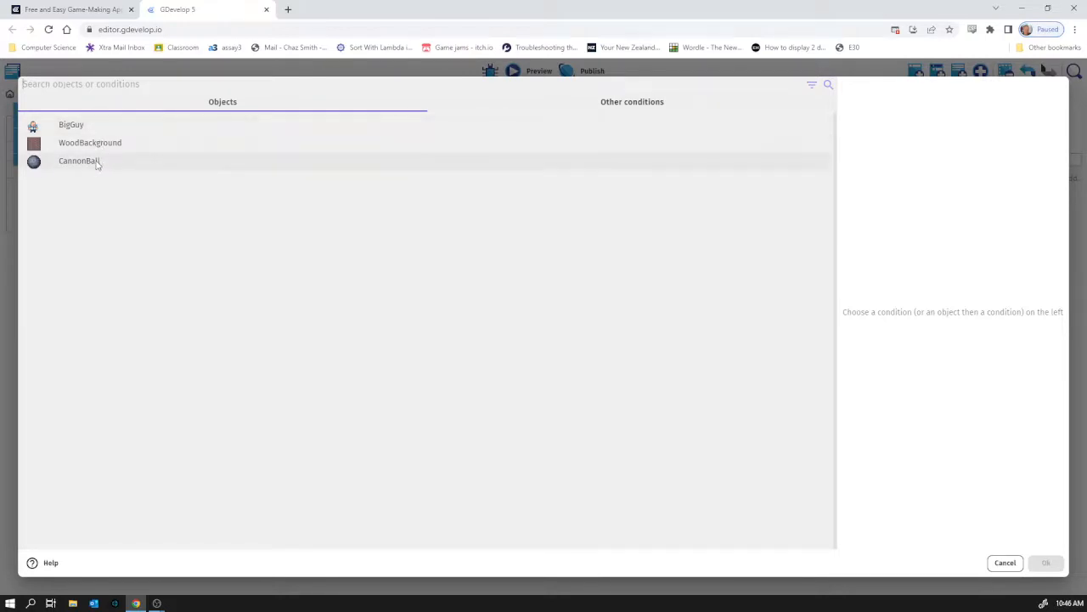
{"action": "left_click", "coordinate": [632, 101]}
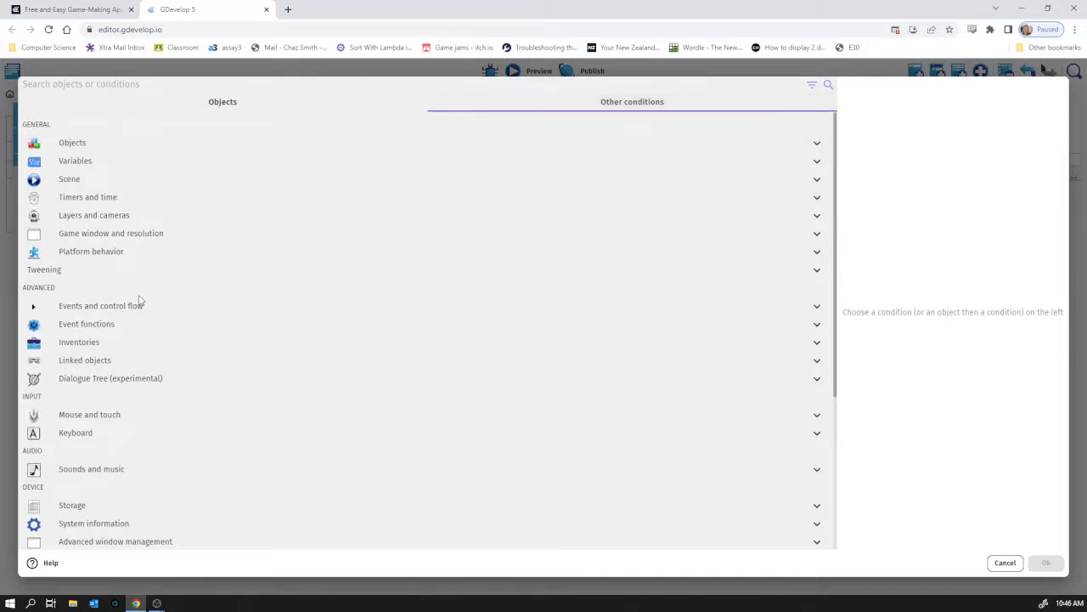
{"action": "left_click", "coordinate": [84, 435]}
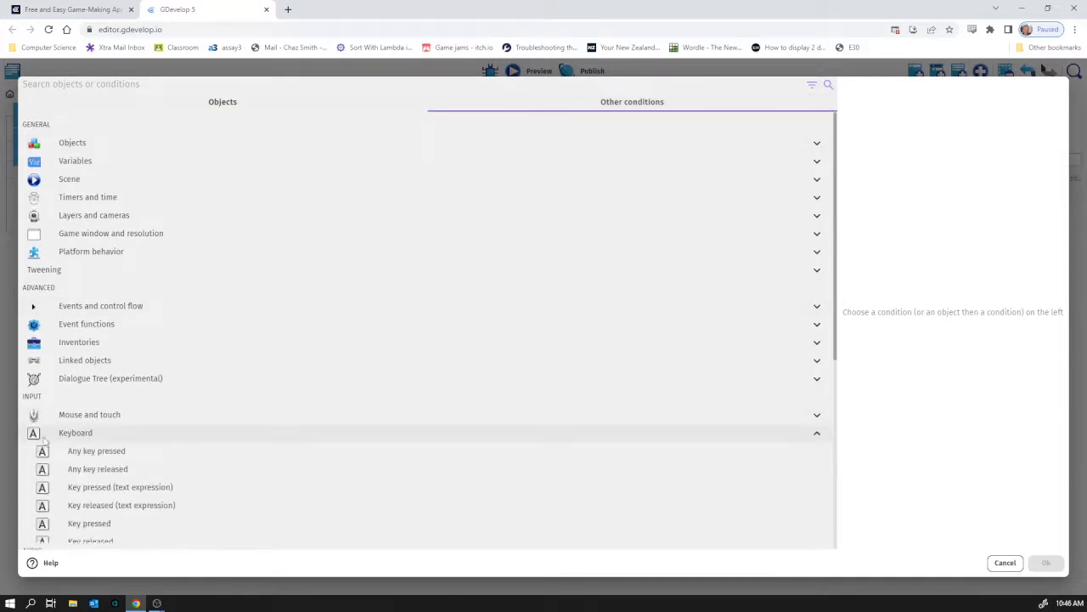
{"action": "scroll", "coordinate": [119, 459], "scroll_direction": "down", "scroll_amount": 2}
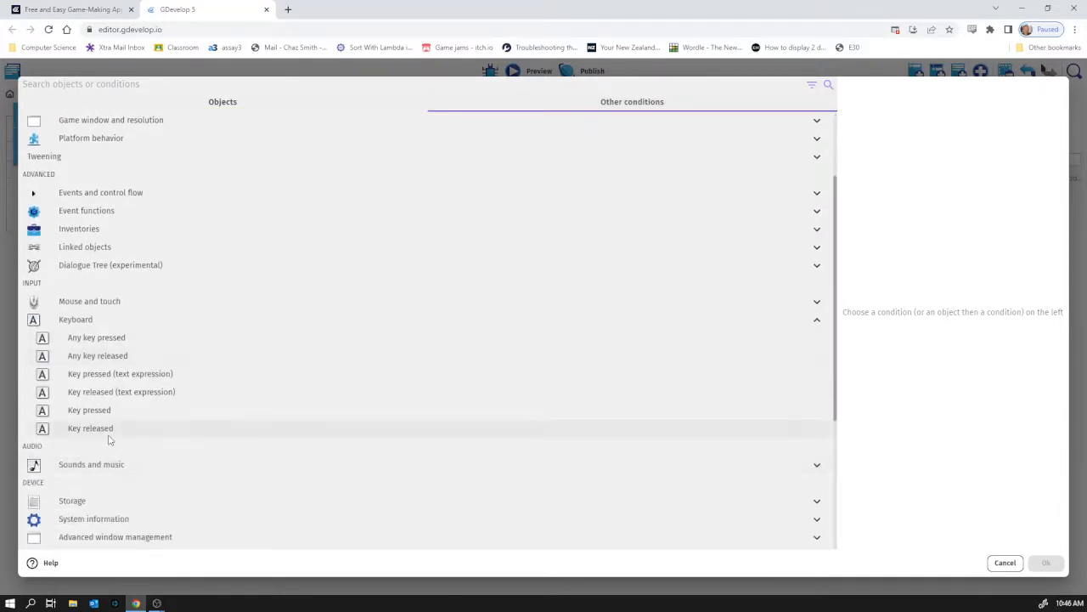
{"action": "scroll", "coordinate": [108, 439], "scroll_direction": "down", "scroll_amount": 1}
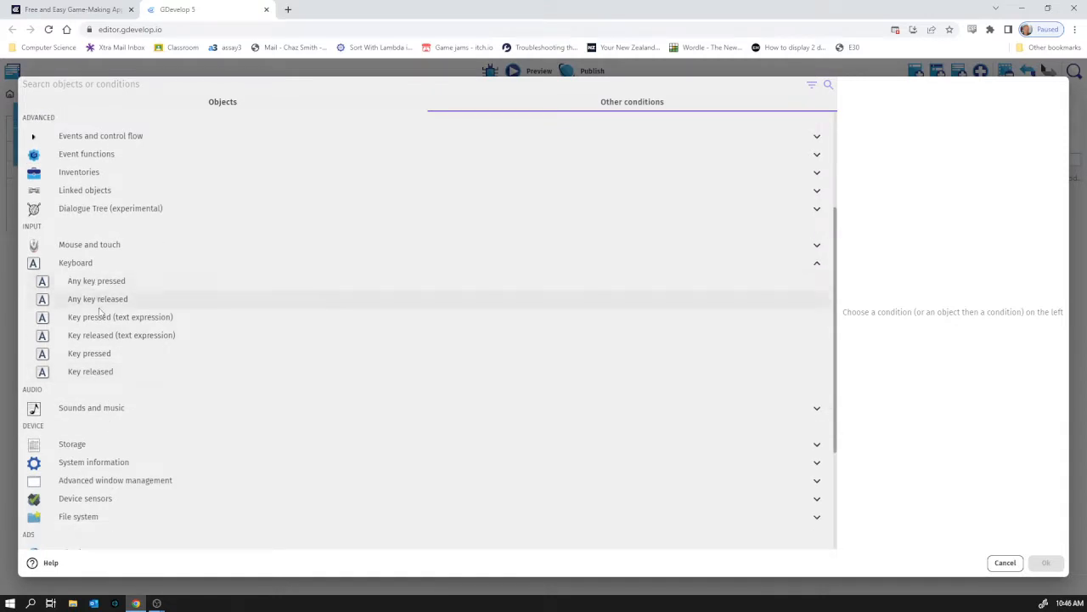
{"action": "left_click", "coordinate": [96, 354]}
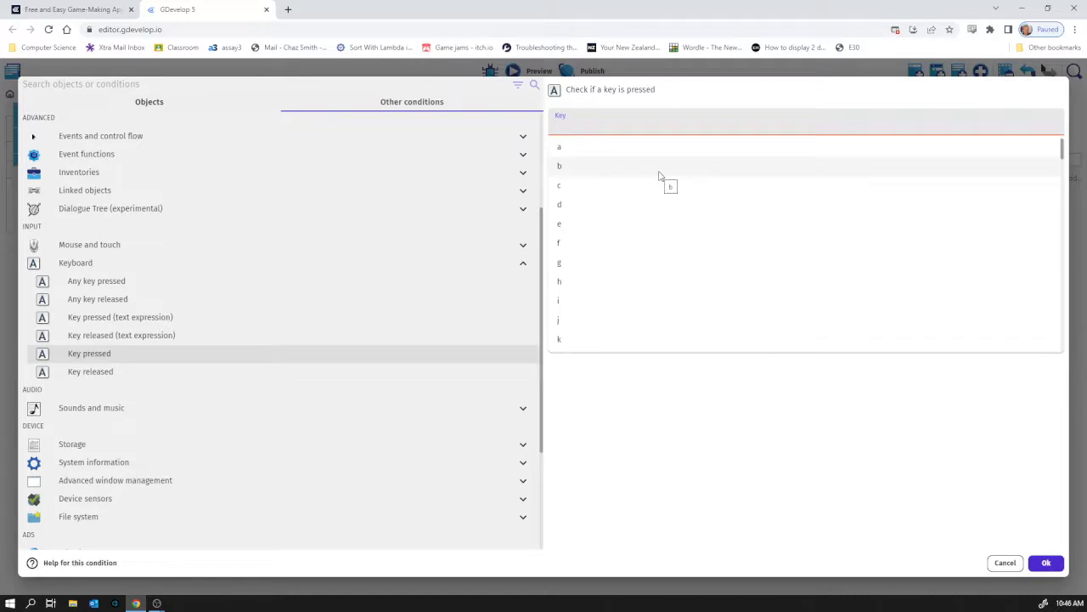
{"action": "type", "text": "lef"}
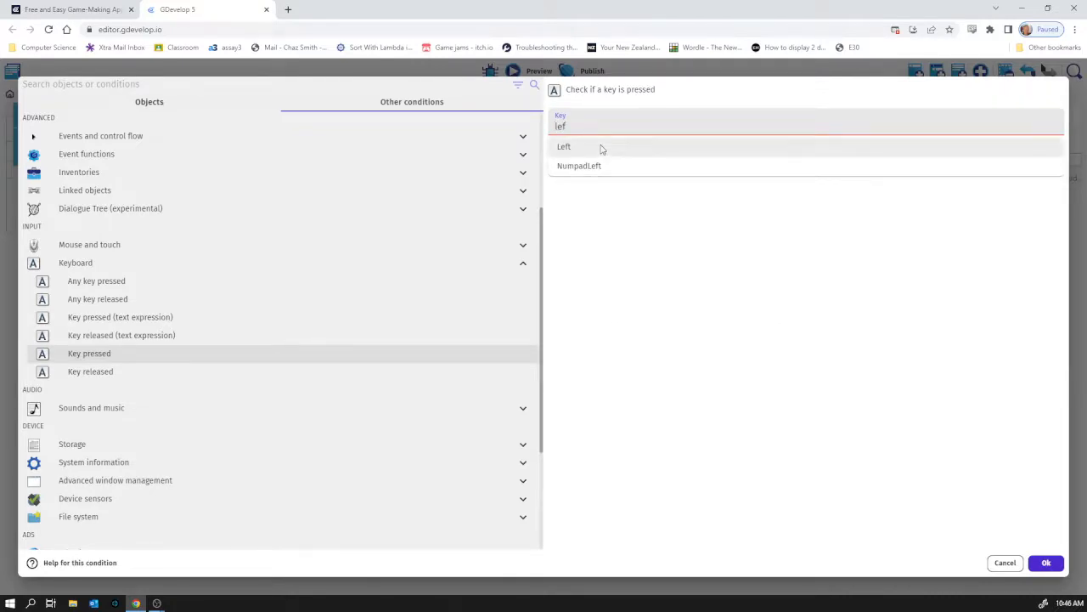
{"action": "left_click", "coordinate": [603, 147]}
{"action": "left_click", "coordinate": [1055, 563]}
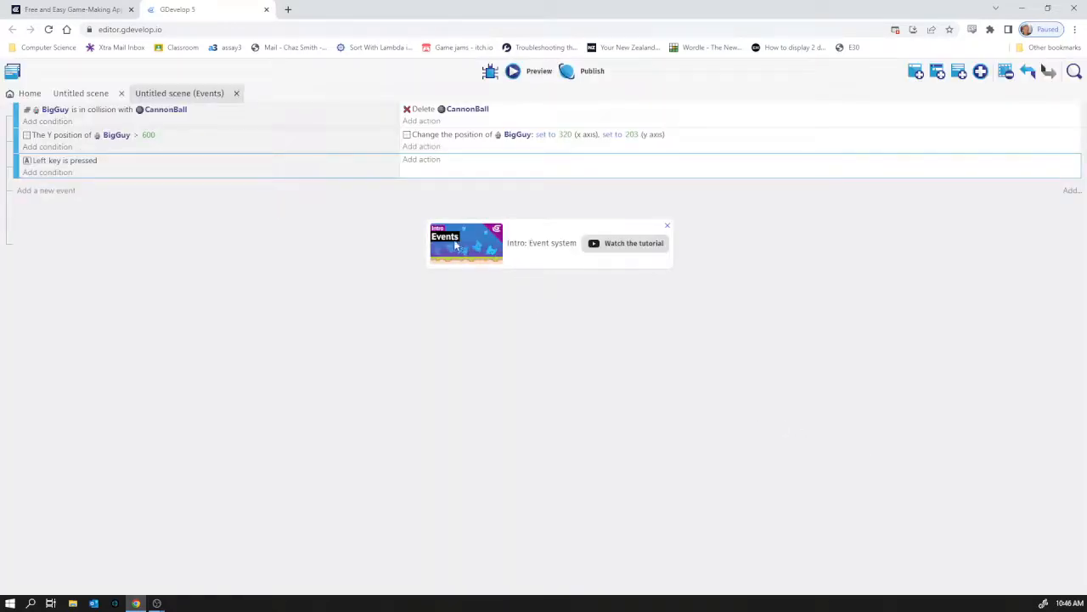
Give the Left key event a Simulate left key press action for BigGuy.
{"action": "left_click", "coordinate": [410, 163]}
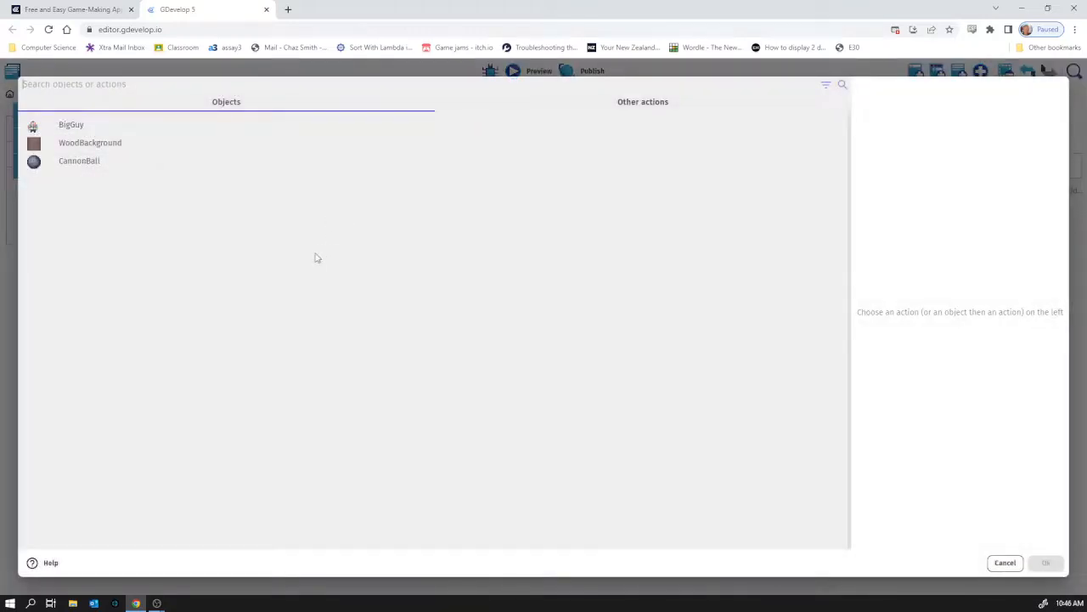
{"action": "left_click", "coordinate": [75, 132]}
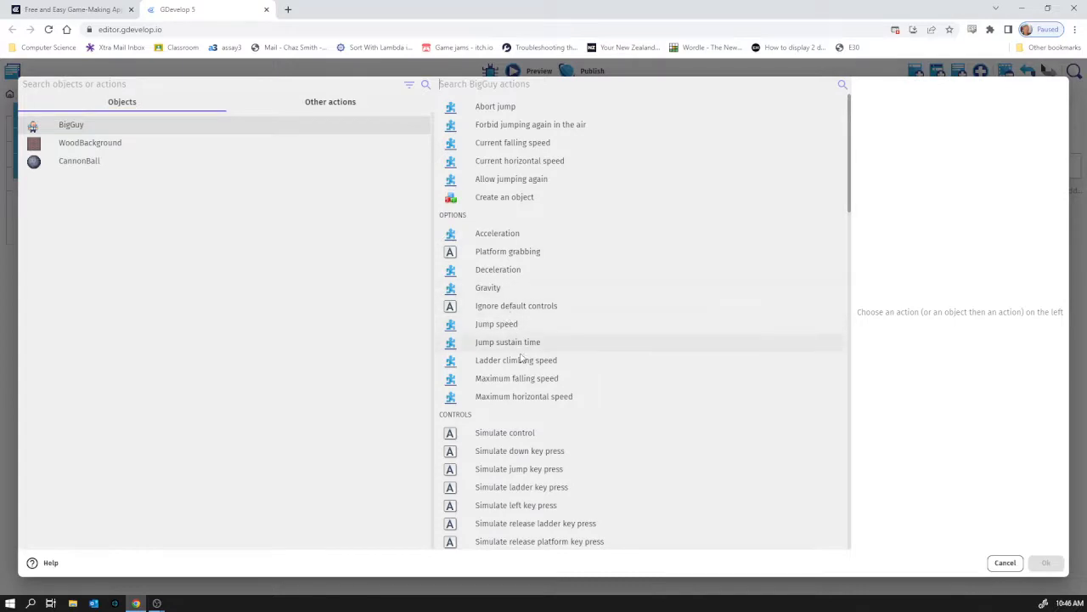
{"action": "scroll", "coordinate": [518, 374], "scroll_direction": "down", "scroll_amount": 2}
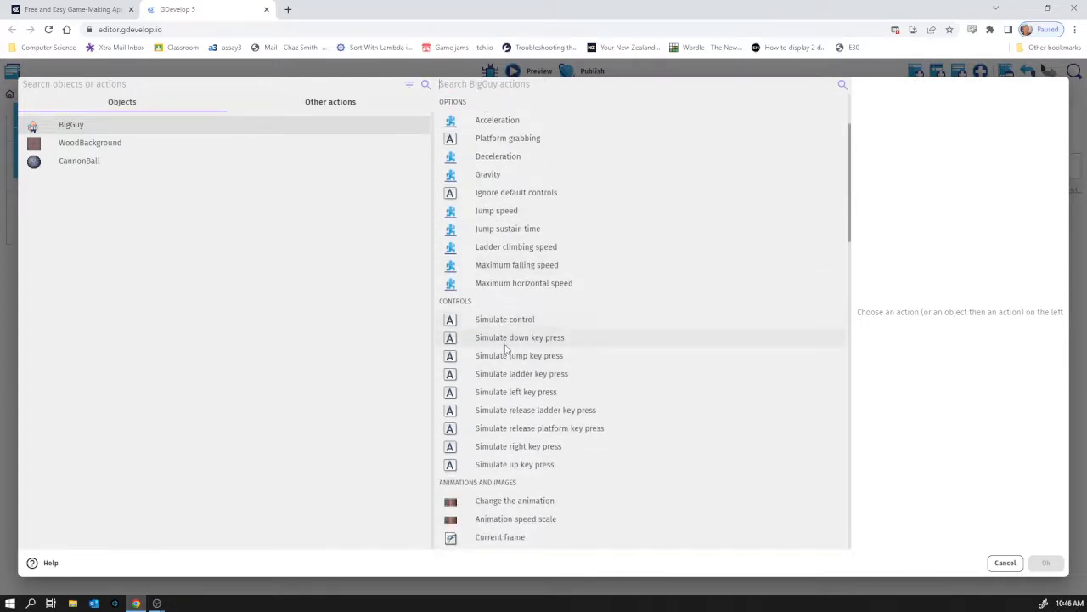
{"action": "left_click", "coordinate": [527, 394]}
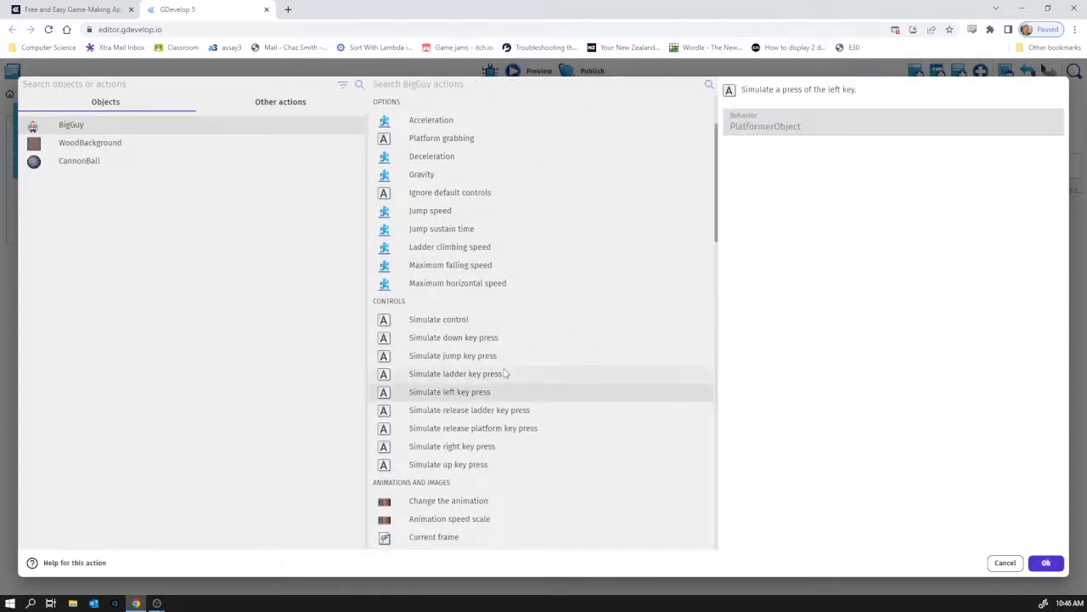
{"action": "left_click", "coordinate": [1046, 563]}
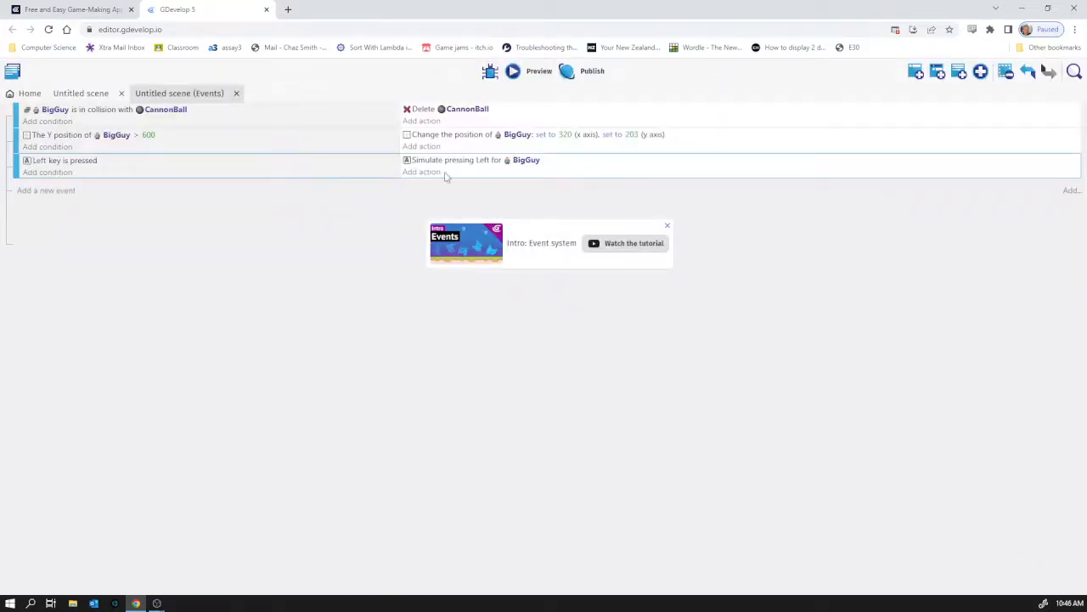
Add an empty event at the end, and duplicate the Left key event with the copy's condition key changed to Right.
{"action": "left_click", "coordinate": [60, 190]}
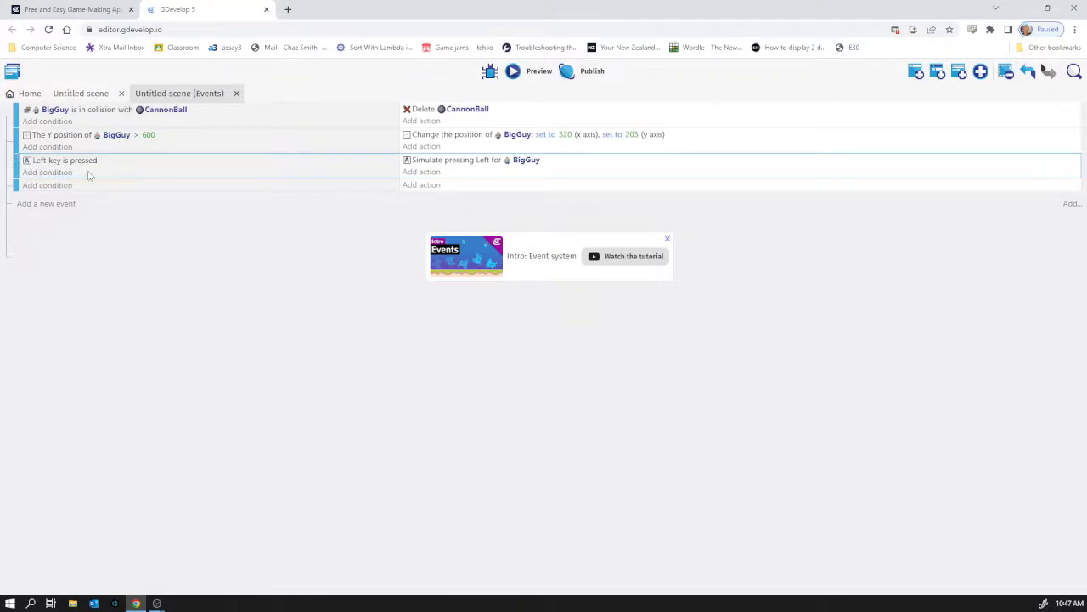
{"action": "key", "text": "ctrl+v"}
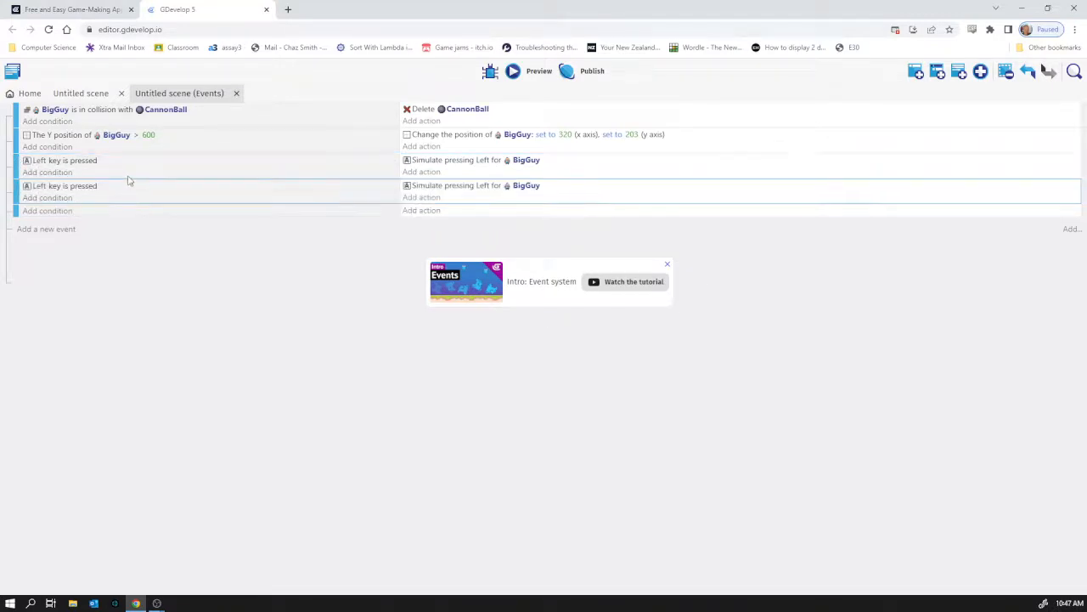
{"action": "left_click", "coordinate": [38, 186]}
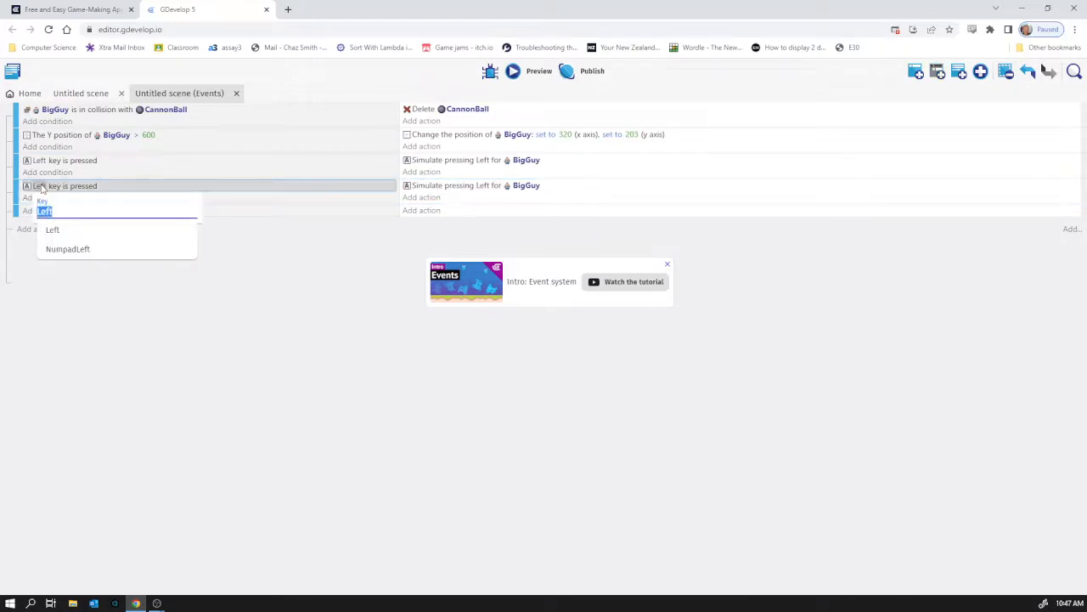
{"action": "type", "text": "Righ"}
{"action": "left_click", "coordinate": [58, 230]}
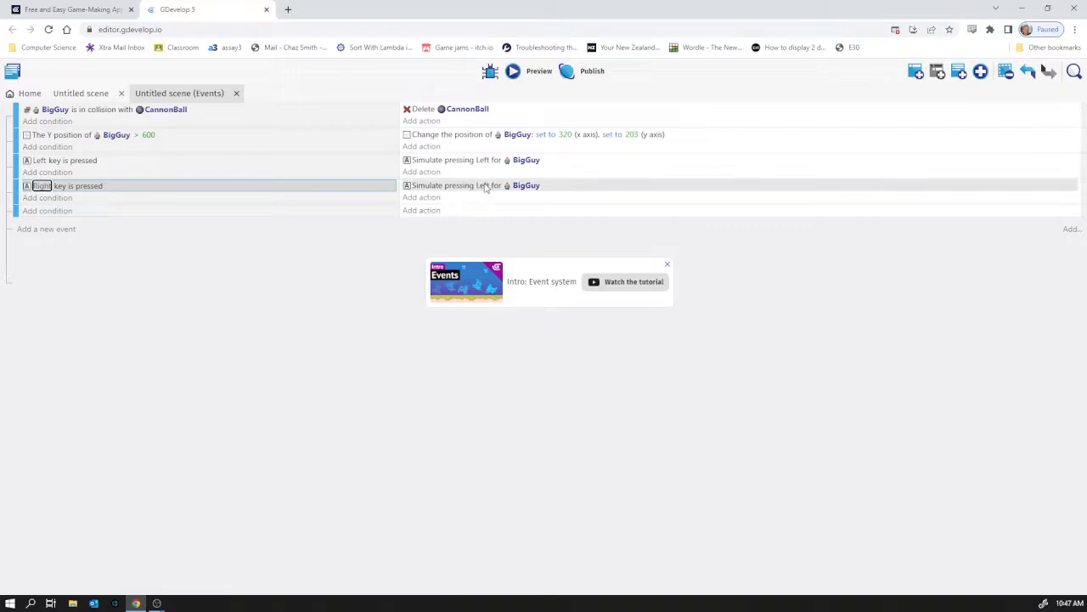
Change the BigGuy action in the Right key event to Simulate right key press.
{"action": "left_click", "coordinate": [487, 187]}
{"action": "right_click", "coordinate": [485, 189]}
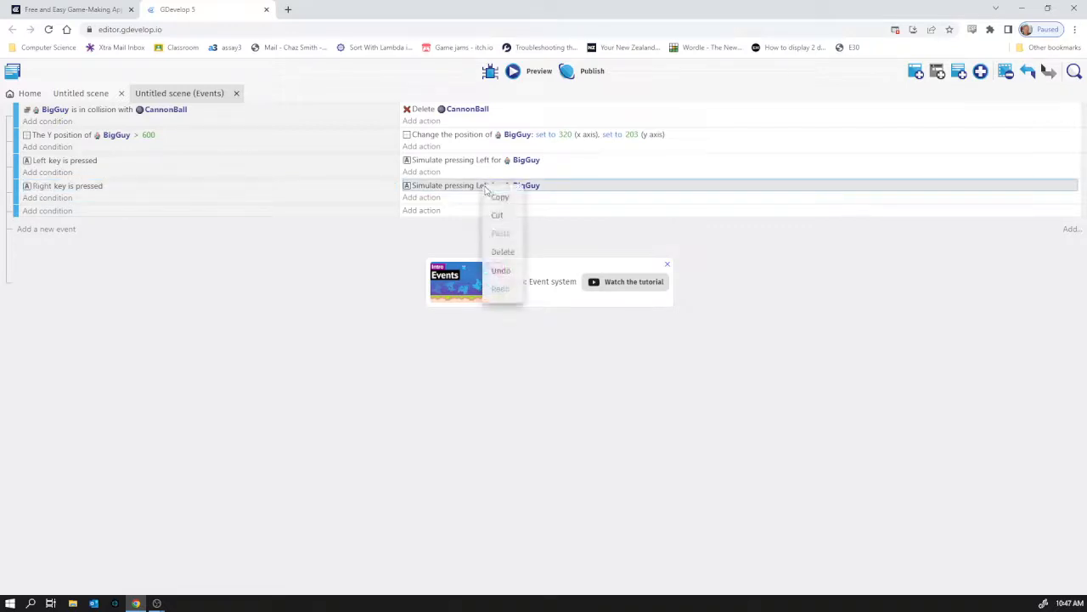
{"action": "left_click", "coordinate": [453, 185]}
{"action": "double_click", "coordinate": [452, 185]}
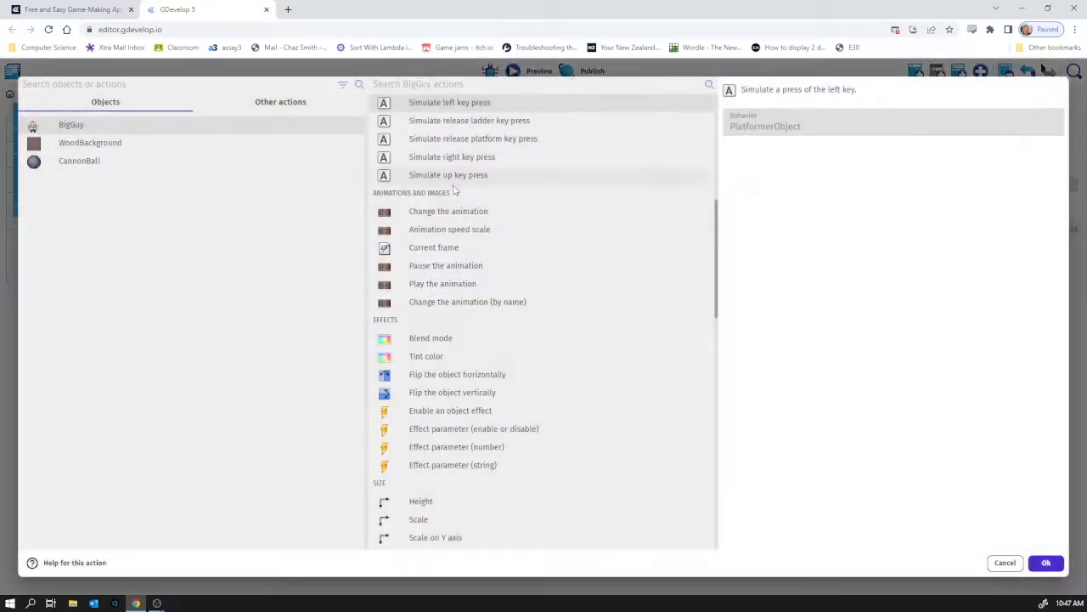
{"action": "left_click", "coordinate": [437, 158]}
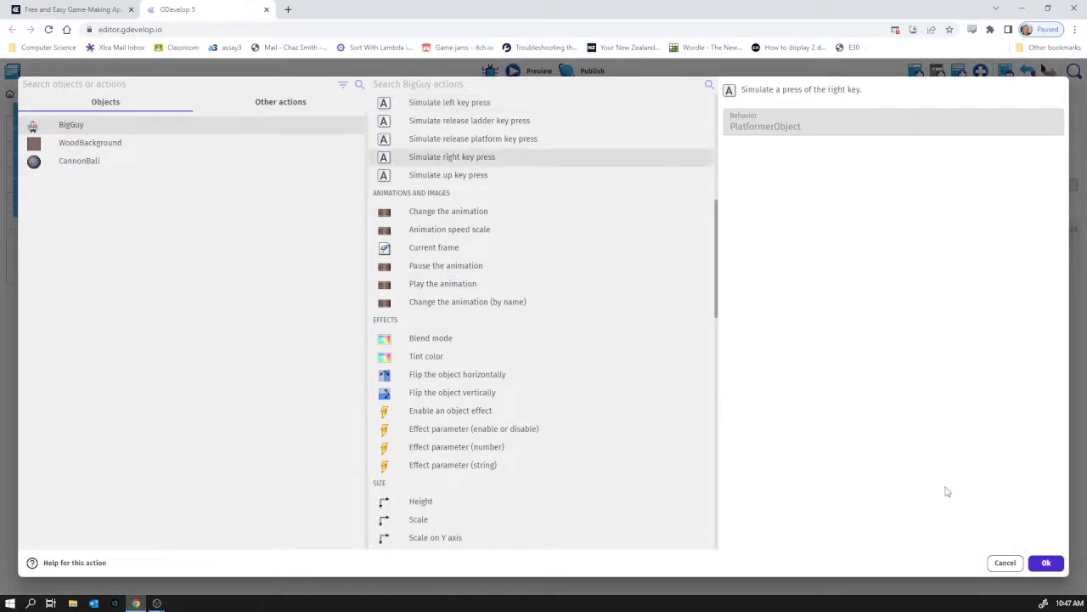
{"action": "left_click", "coordinate": [1050, 564]}
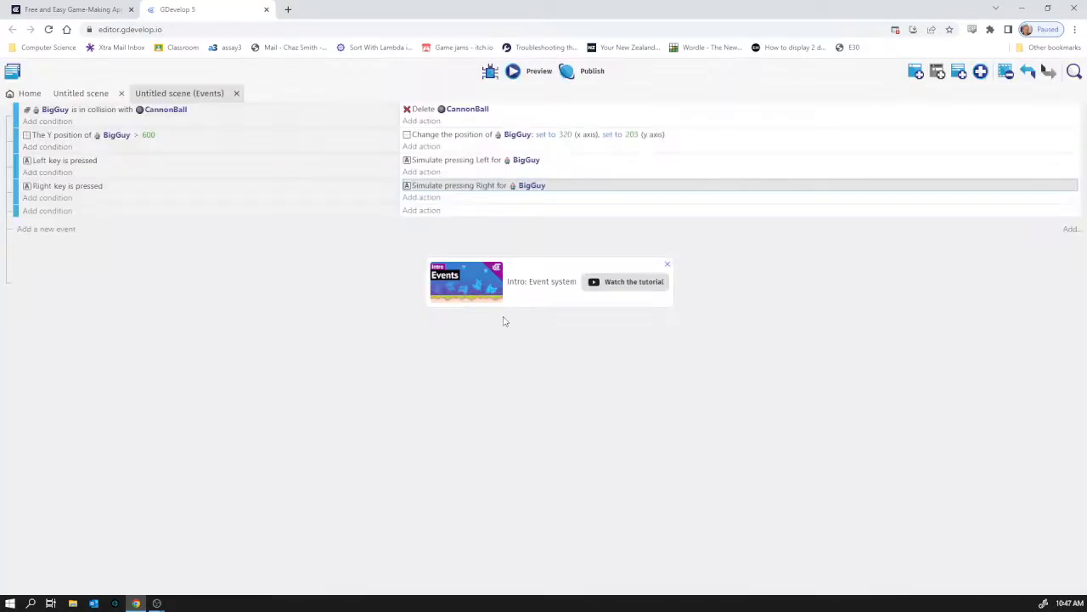
Add a Key pressed condition for the Up key to the empty last event.
{"action": "left_click", "coordinate": [68, 206]}
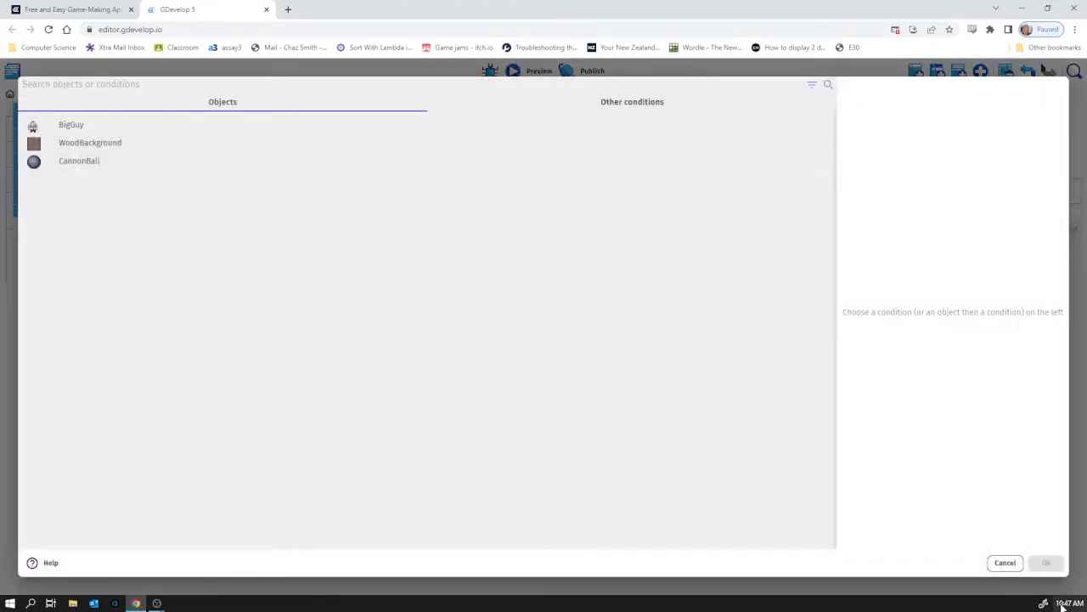
{"action": "left_click", "coordinate": [1006, 563]}
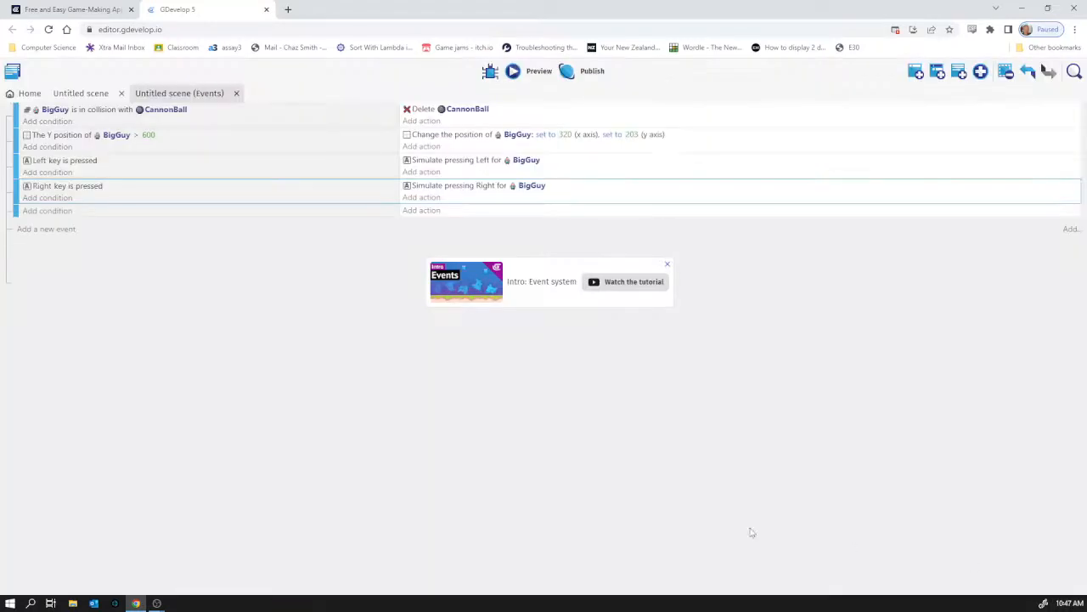
{"action": "left_click", "coordinate": [48, 210]}
{"action": "left_click", "coordinate": [665, 103]}
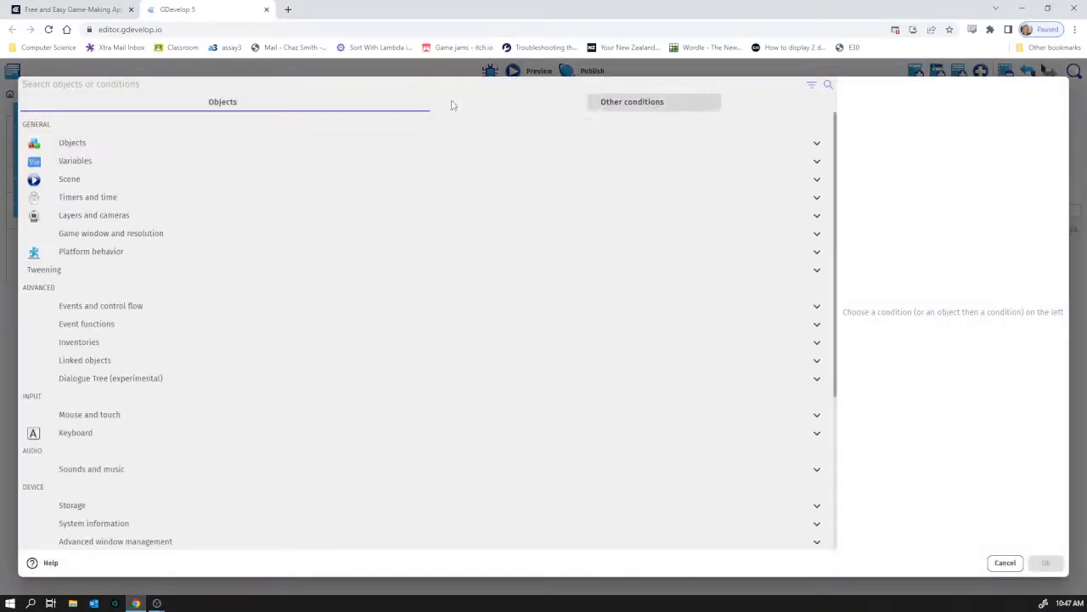
{"action": "left_click", "coordinate": [78, 433]}
{"action": "scroll", "coordinate": [122, 491], "scroll_direction": "down", "scroll_amount": 1}
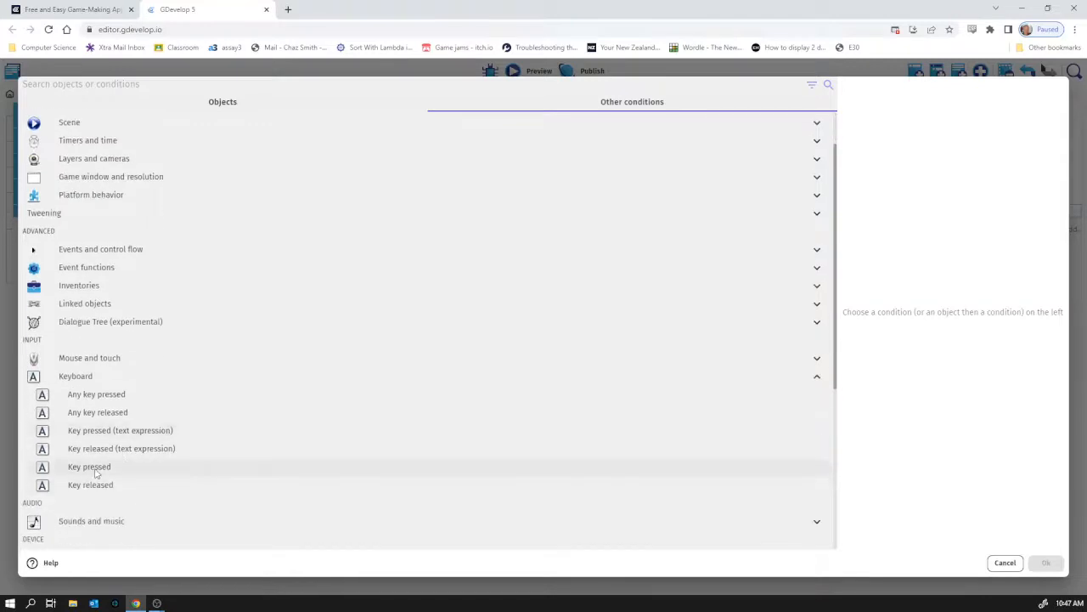
{"action": "left_click", "coordinate": [87, 469]}
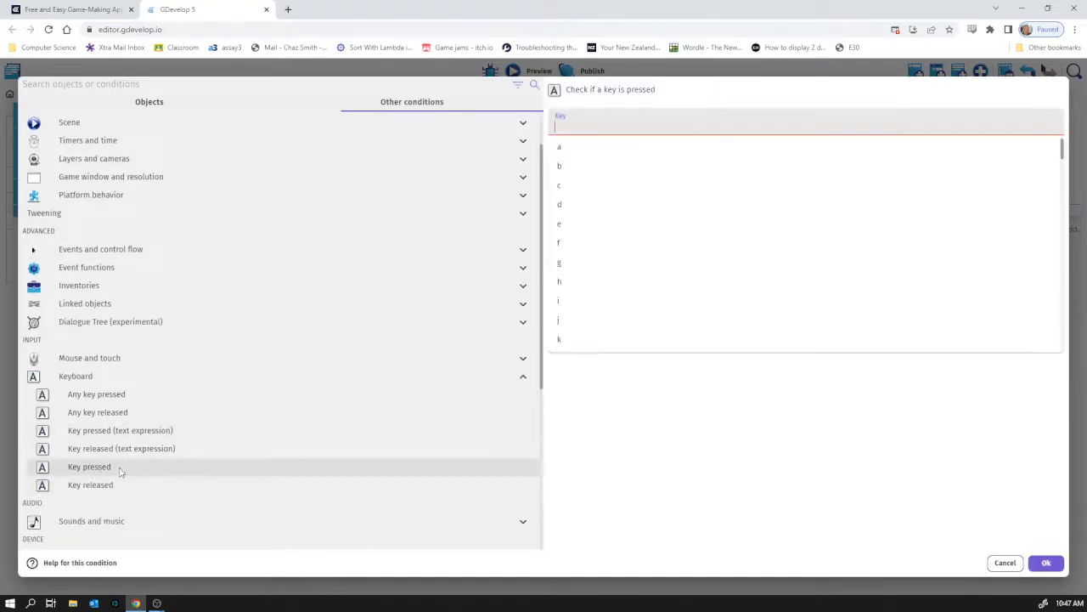
{"action": "type", "text": "up"}
{"action": "left_click", "coordinate": [571, 185]}
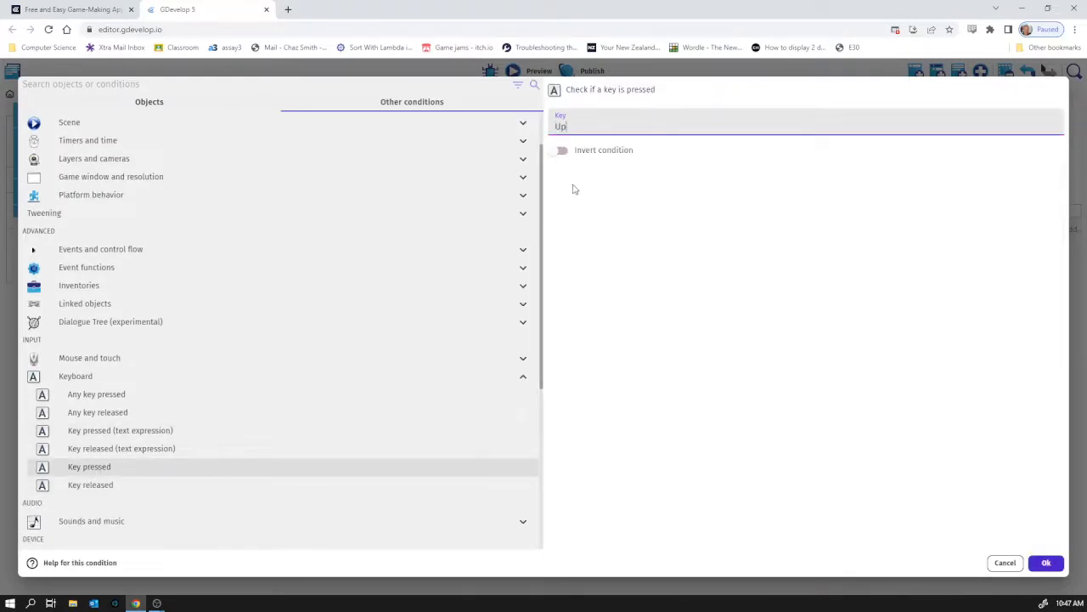
{"action": "left_click", "coordinate": [1046, 563]}
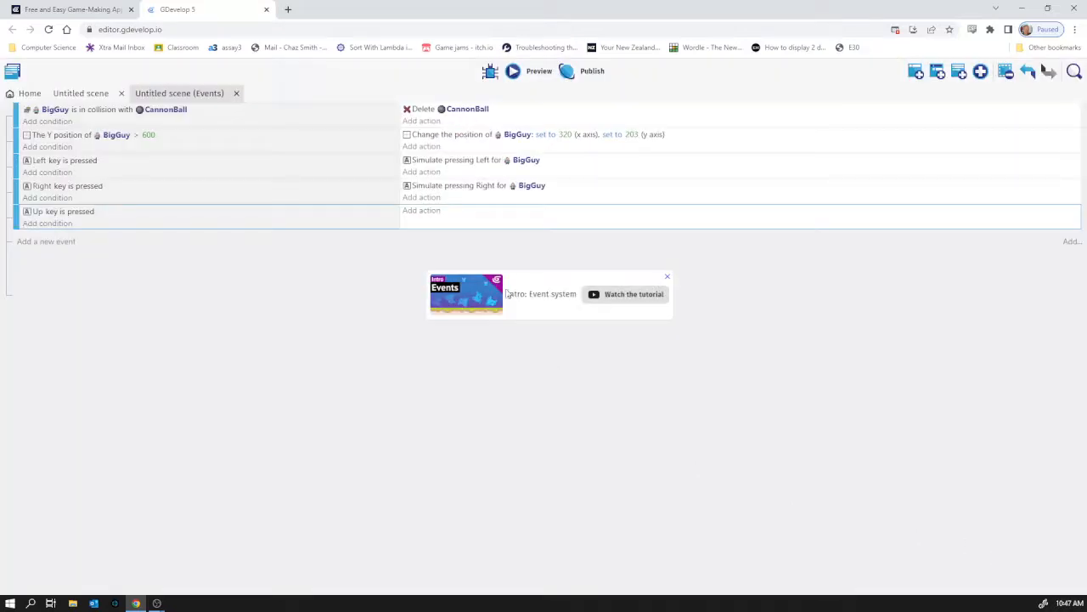
Give the Up key event a Simulate jump key press action for BigGuy.
{"action": "left_click", "coordinate": [428, 214]}
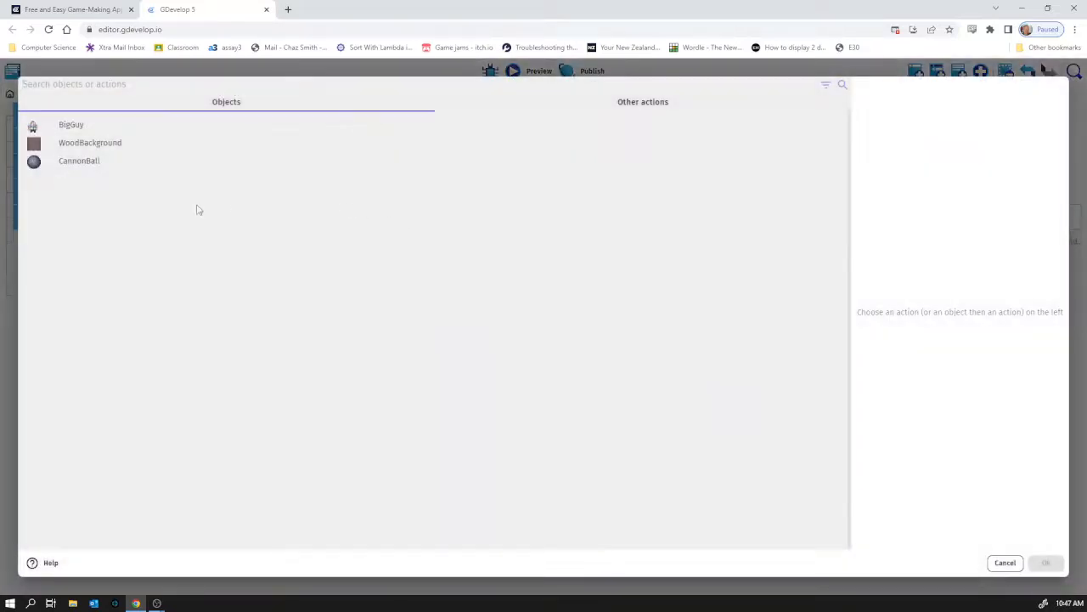
{"action": "left_click", "coordinate": [87, 132]}
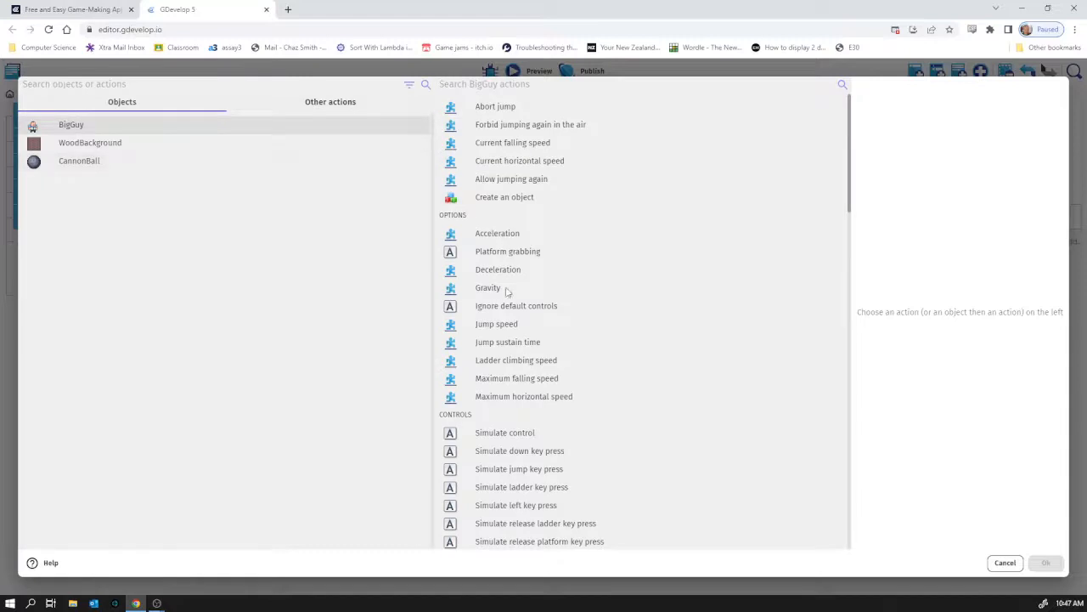
{"action": "scroll", "coordinate": [521, 363], "scroll_direction": "down", "scroll_amount": 2}
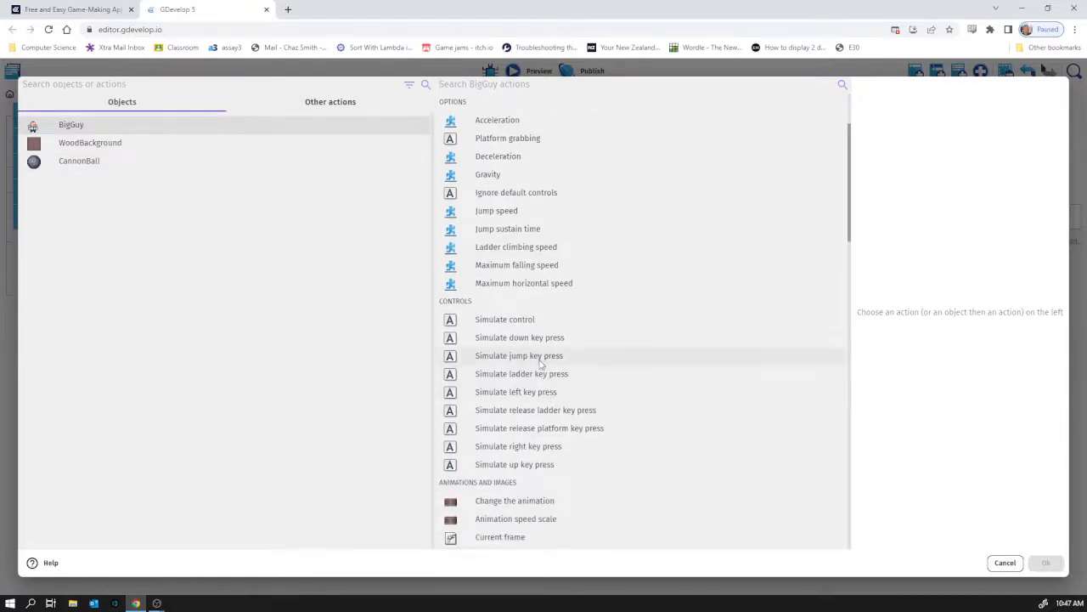
{"action": "left_click", "coordinate": [510, 356]}
{"action": "left_click", "coordinate": [1047, 562]}
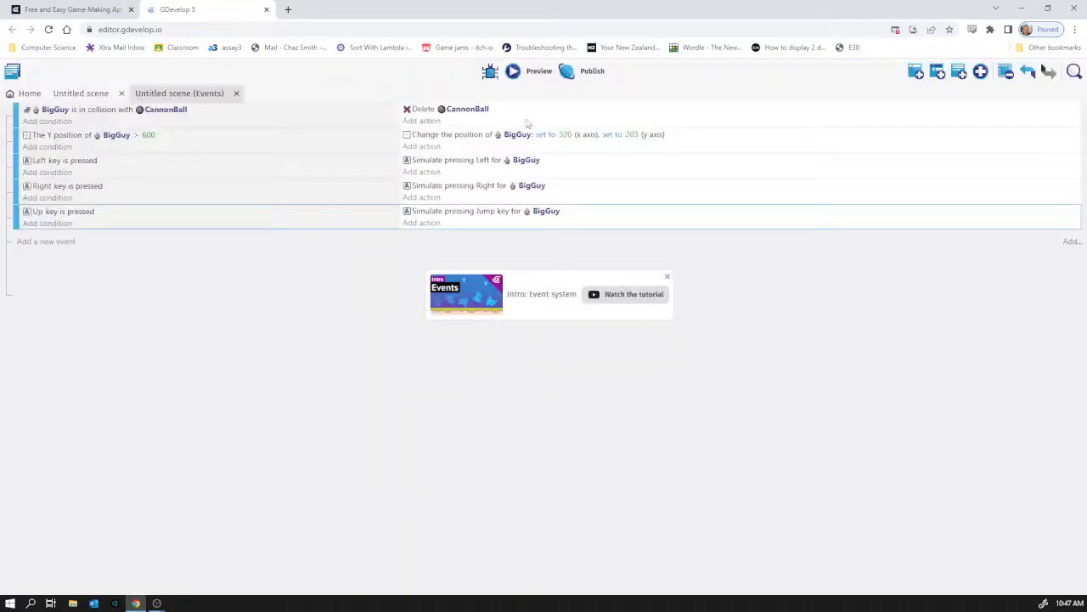
Preview the game and test moving BigGuy right and left and jumping with the custom controls.
{"action": "left_click", "coordinate": [548, 75]}
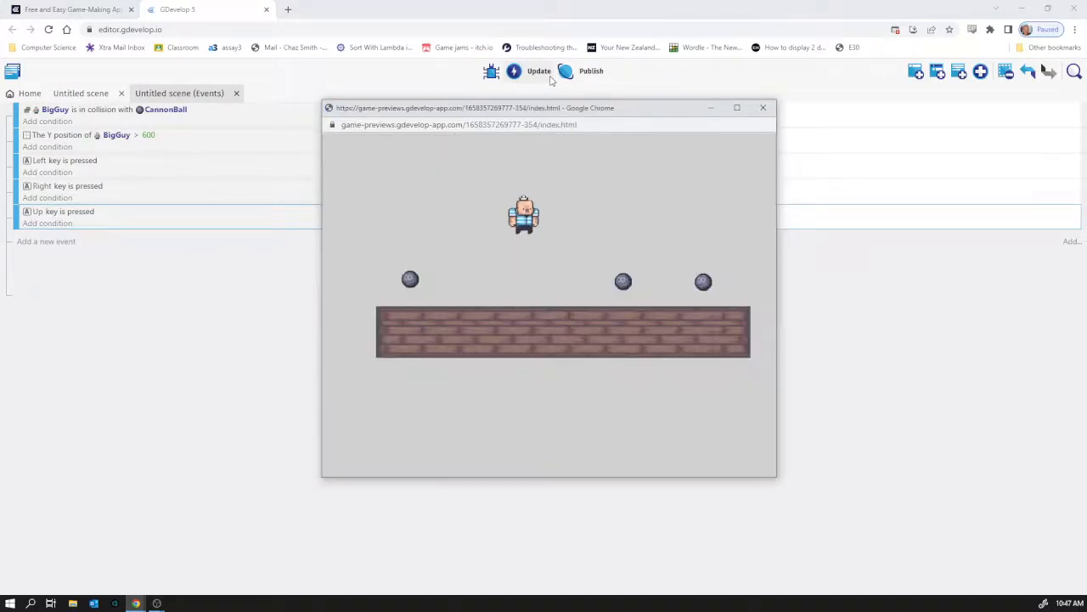
{"action": "key", "text": "Right"}
{"action": "key", "text": "Left"}
{"action": "key", "text": "Up"}
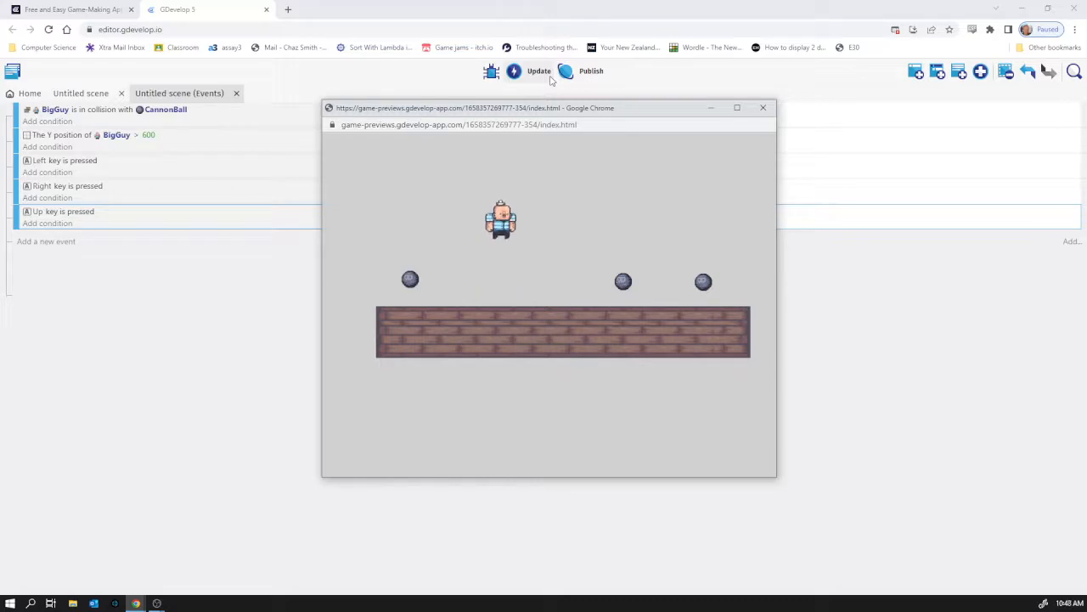
{"action": "key", "text": "Right"}
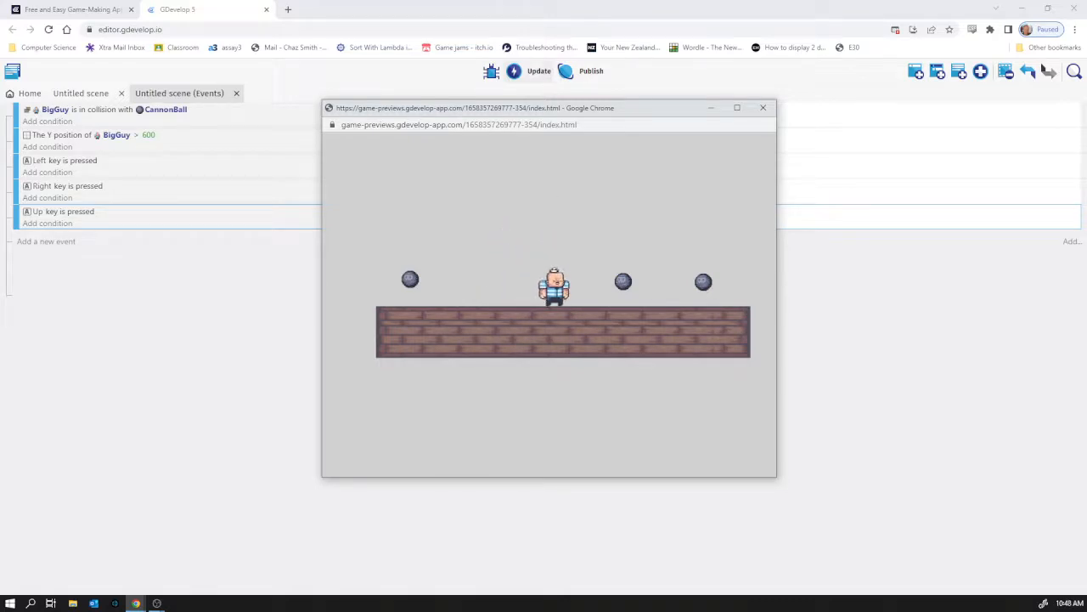